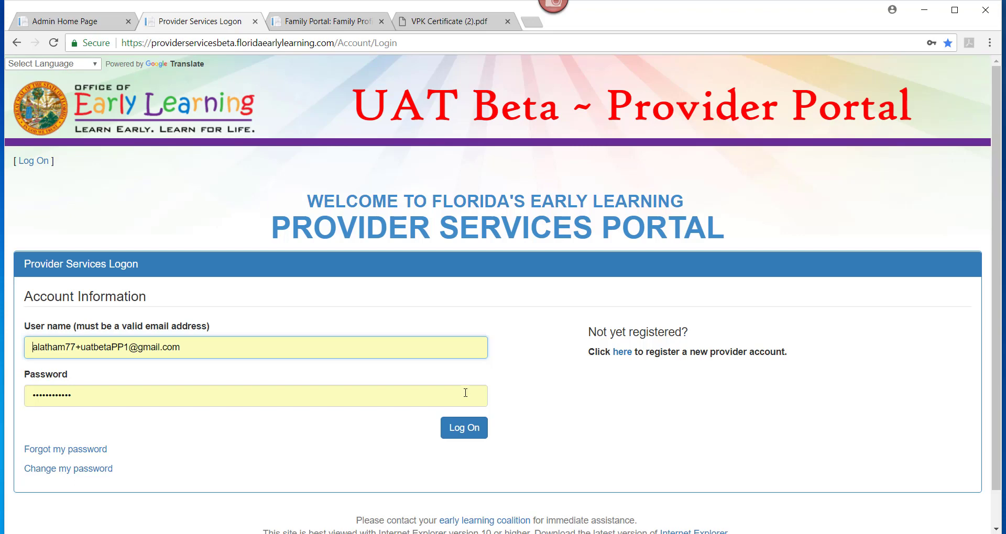
Sign in to the provider account to reach the Little Marvels home page.
click(460, 436)
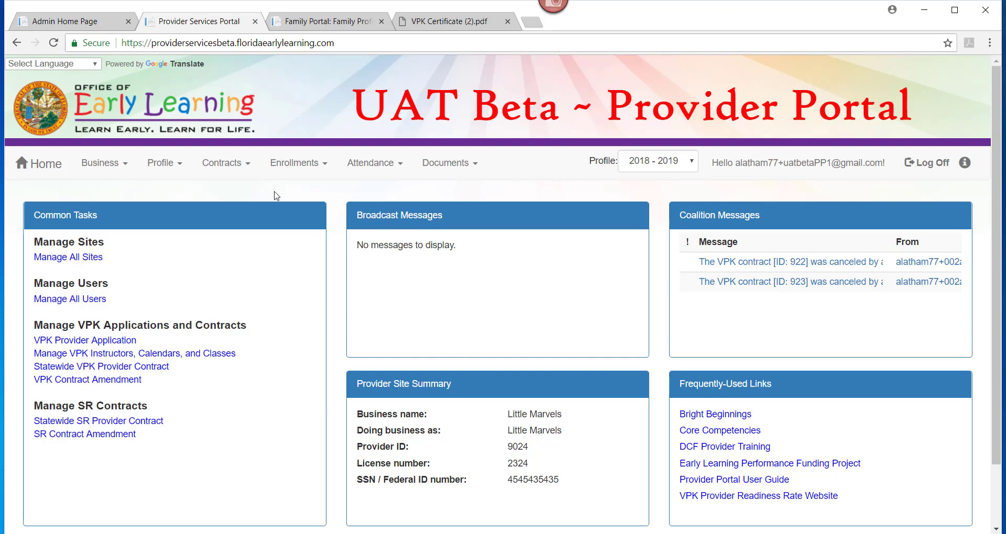
Go to Enrollments > Manage VPK Enrollments > Request/Change Enrollment.
click(289, 172)
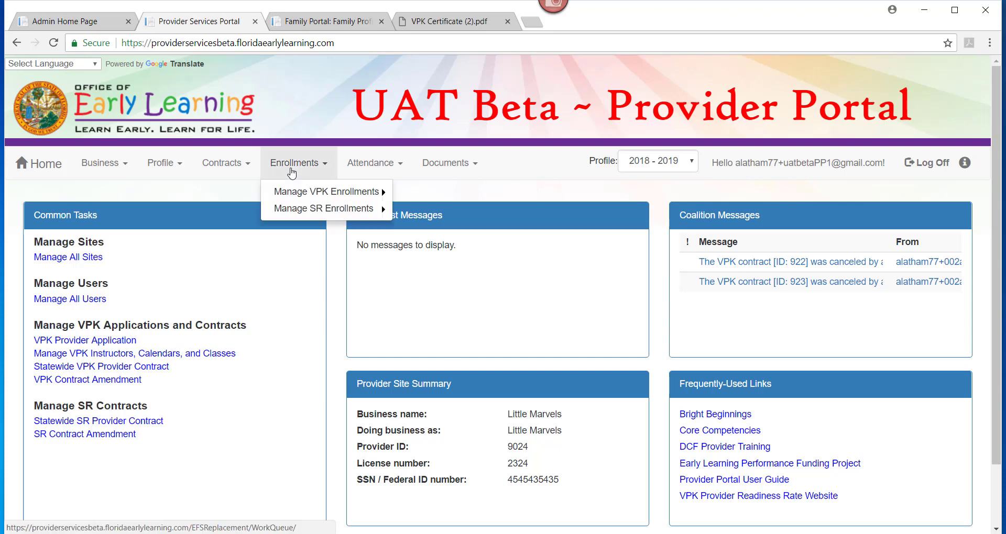
click(300, 197)
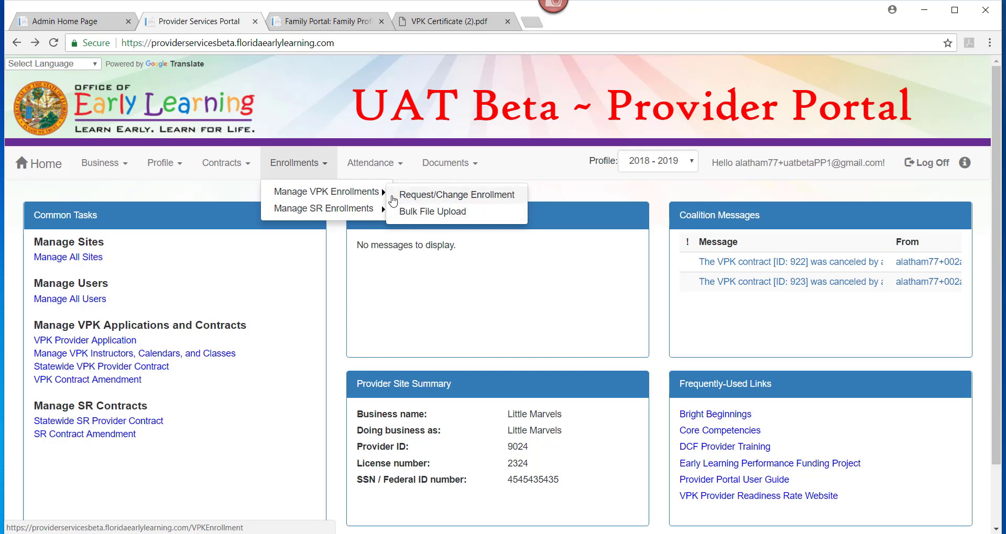
click(393, 199)
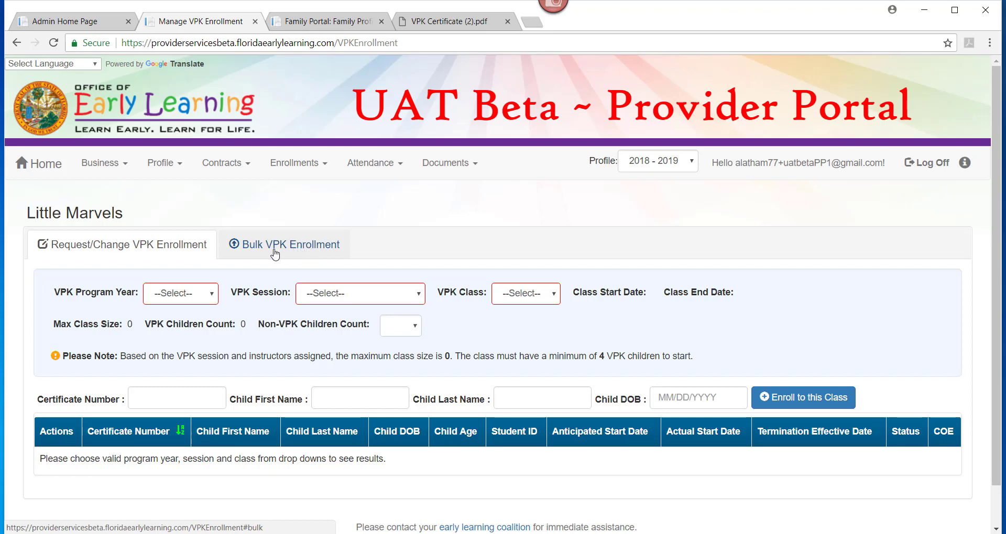
Choose program year 2017-2018, the Summer (300 hours) session and class AS17 - Beach Bungelo.
click(191, 301)
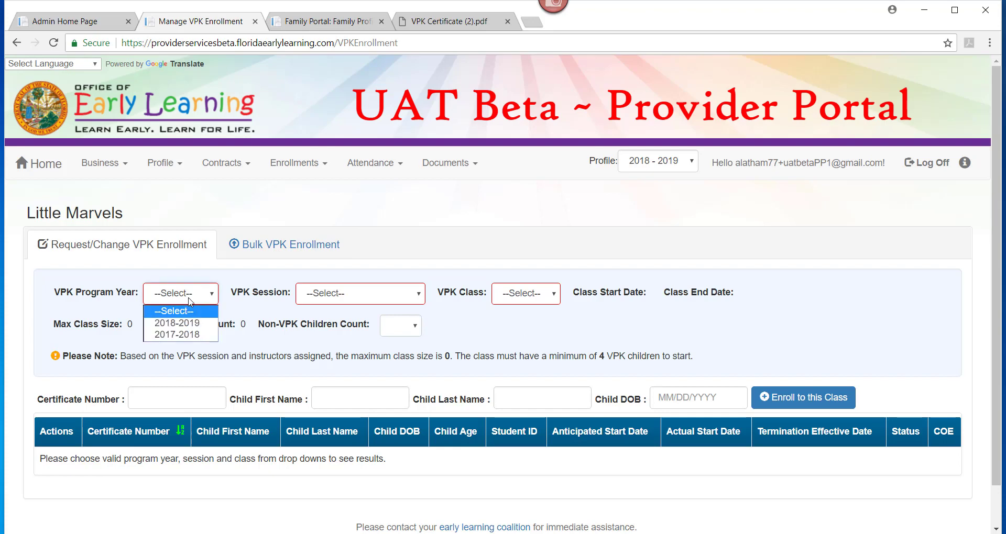
click(188, 335)
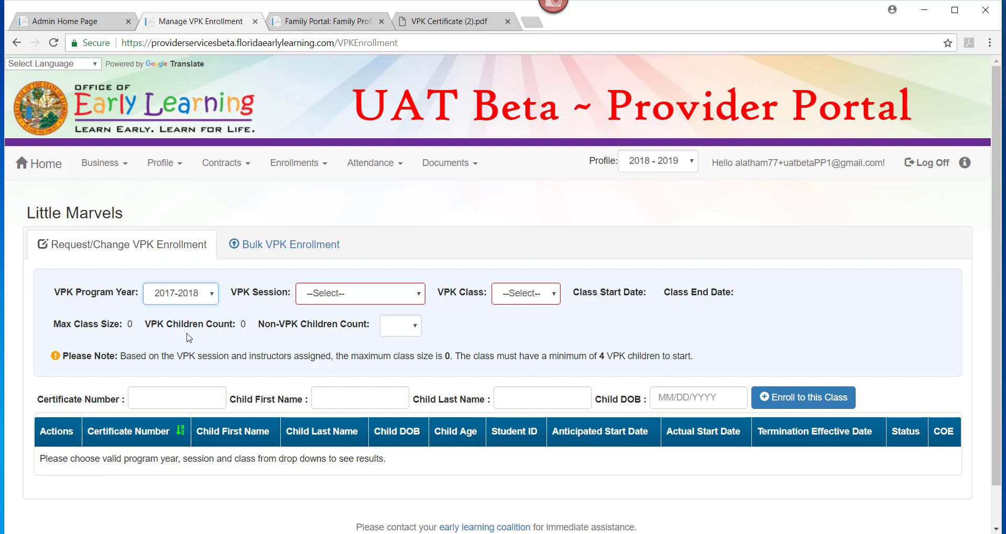
click(336, 297)
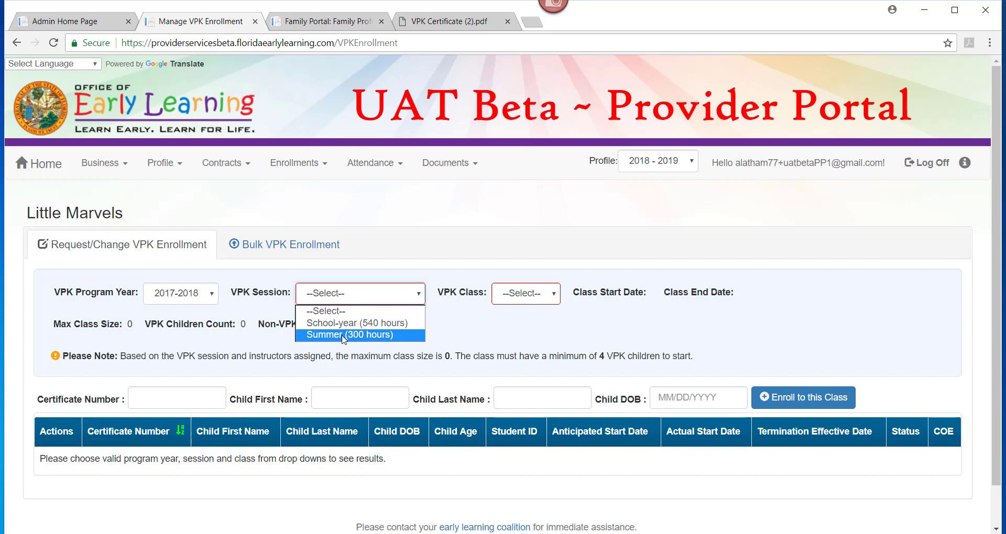
click(343, 335)
click(582, 295)
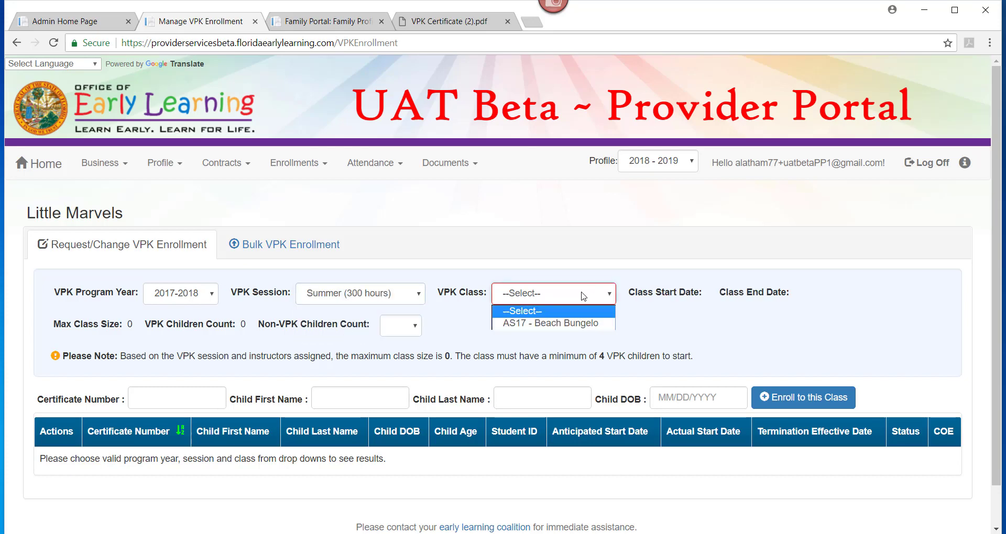
click(581, 324)
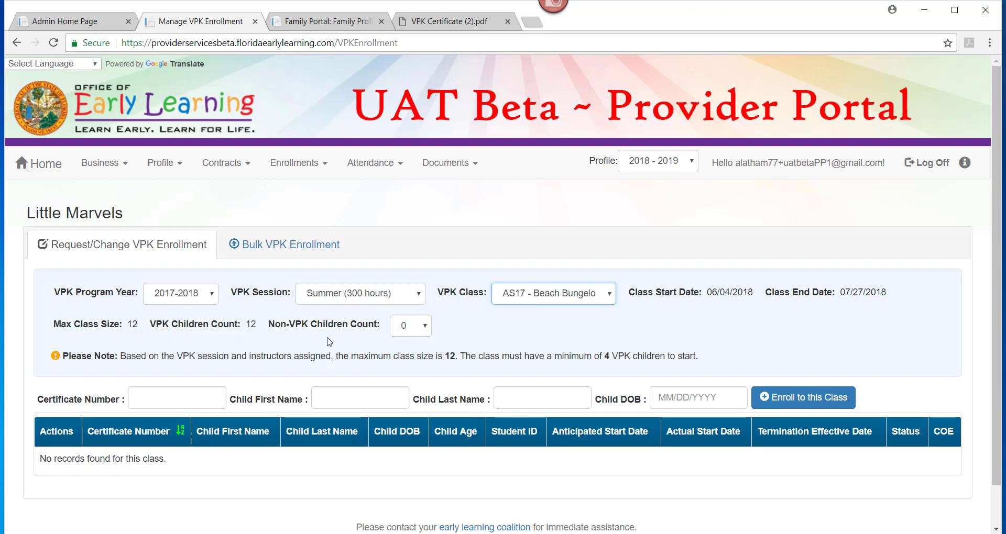
Set the Non-VPK Children Count to 1.
click(417, 332)
click(409, 352)
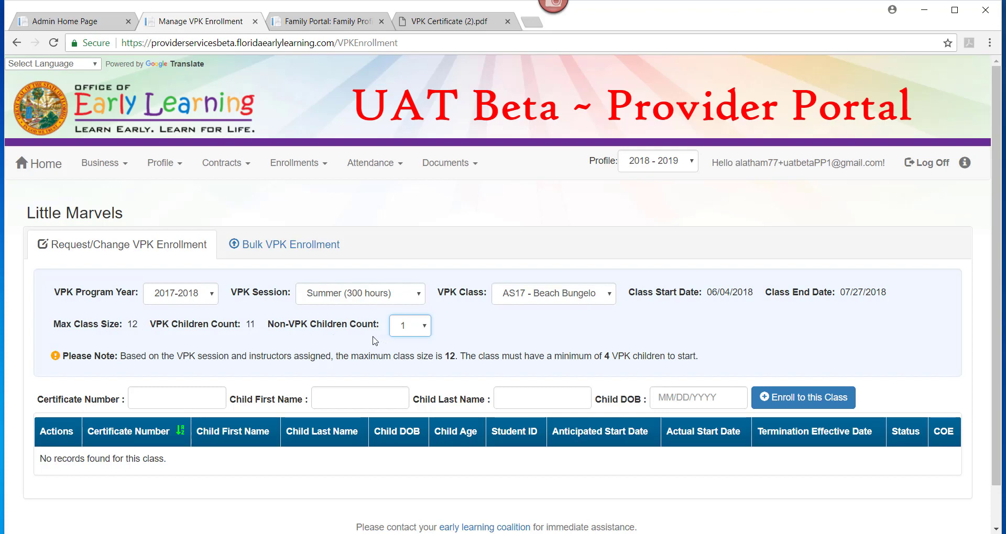
click(40, 390)
click(420, 27)
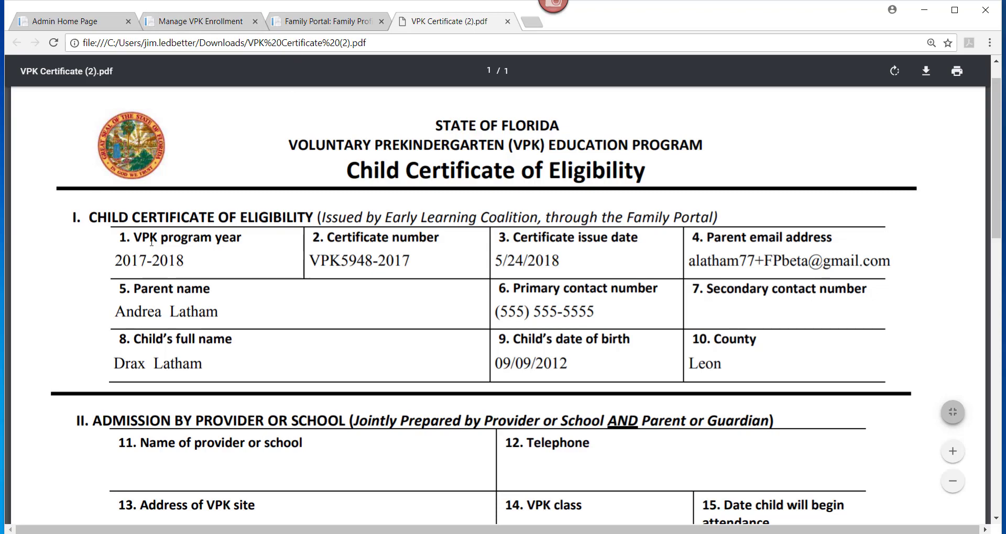
click(173, 27)
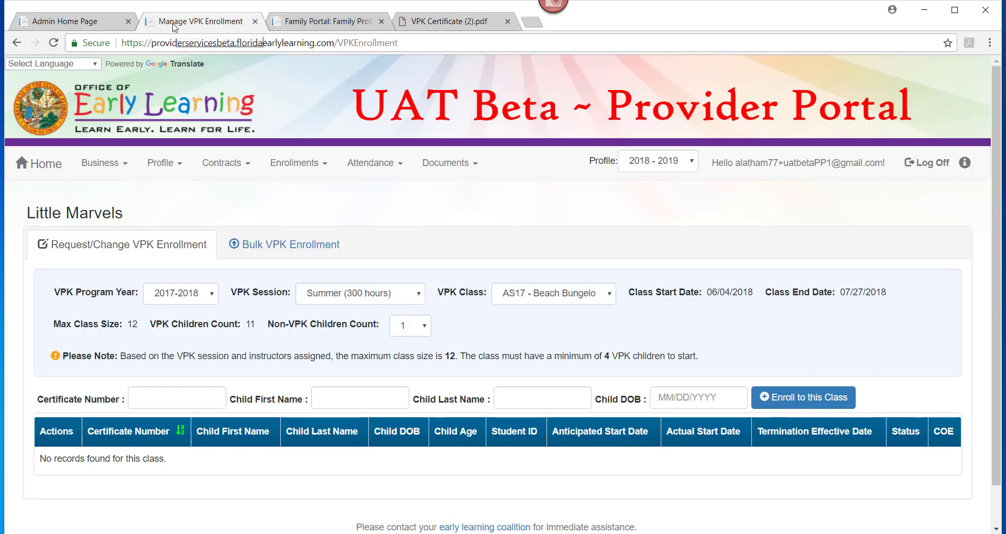
Enter the first child's certificate number, first name, last name and date of birth.
click(148, 403)
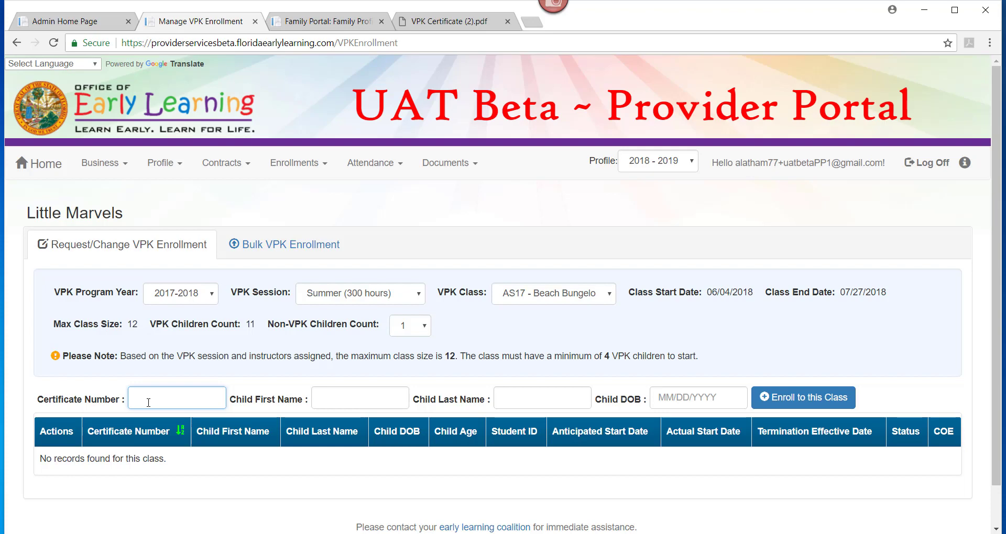
click(329, 402)
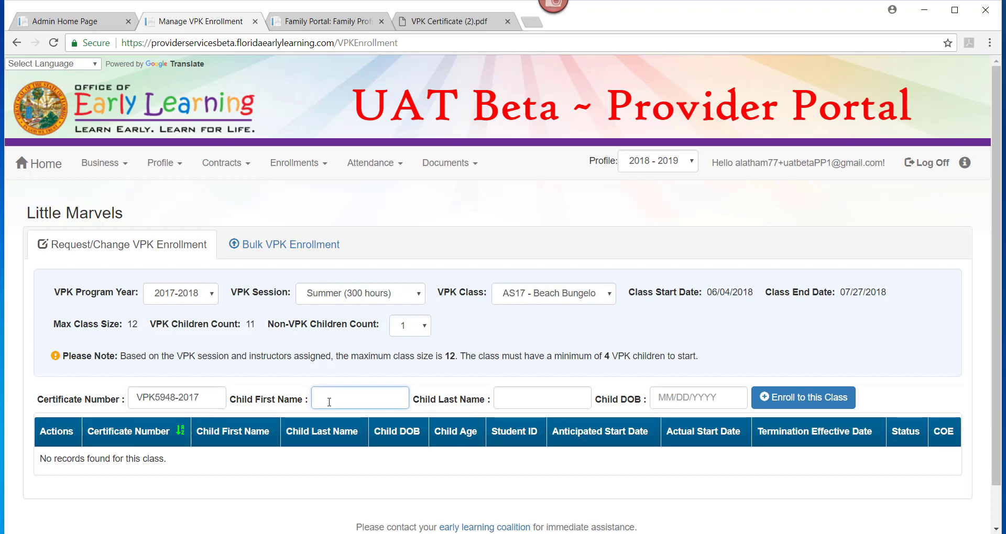
key(Tab)
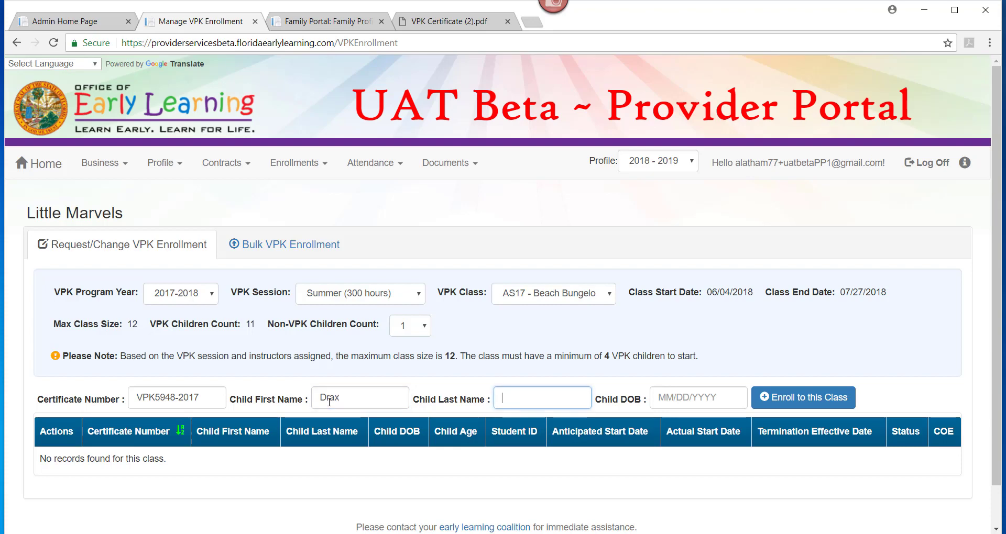
key(Tab)
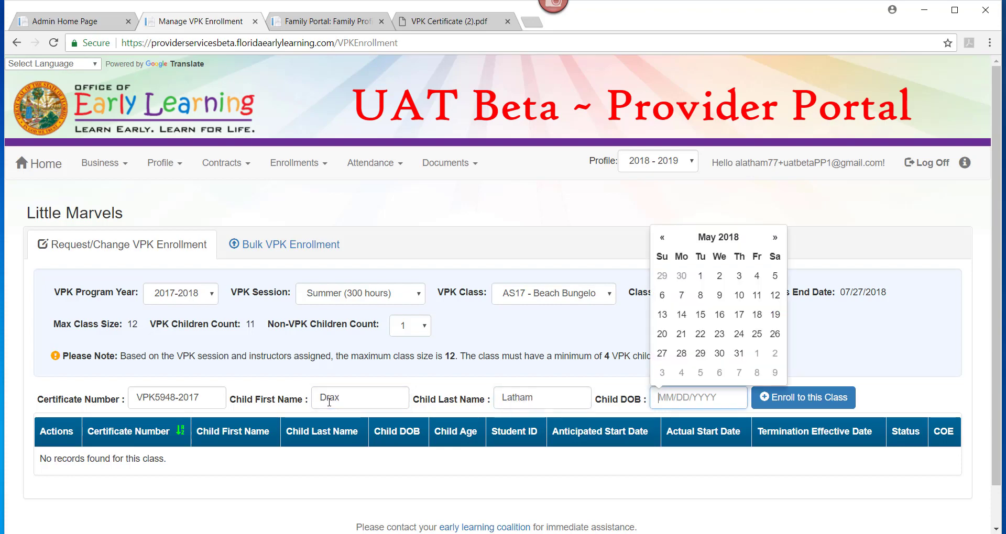
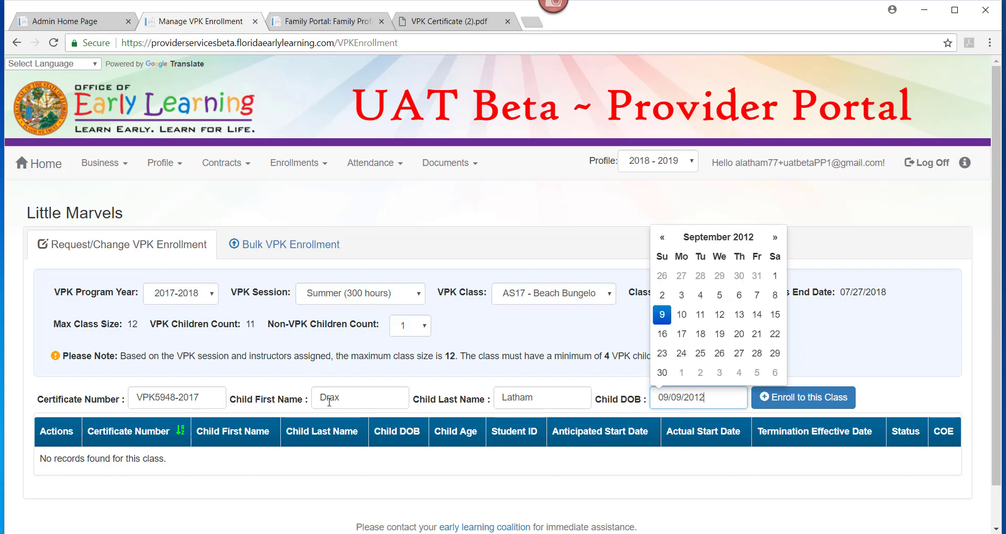
click(917, 408)
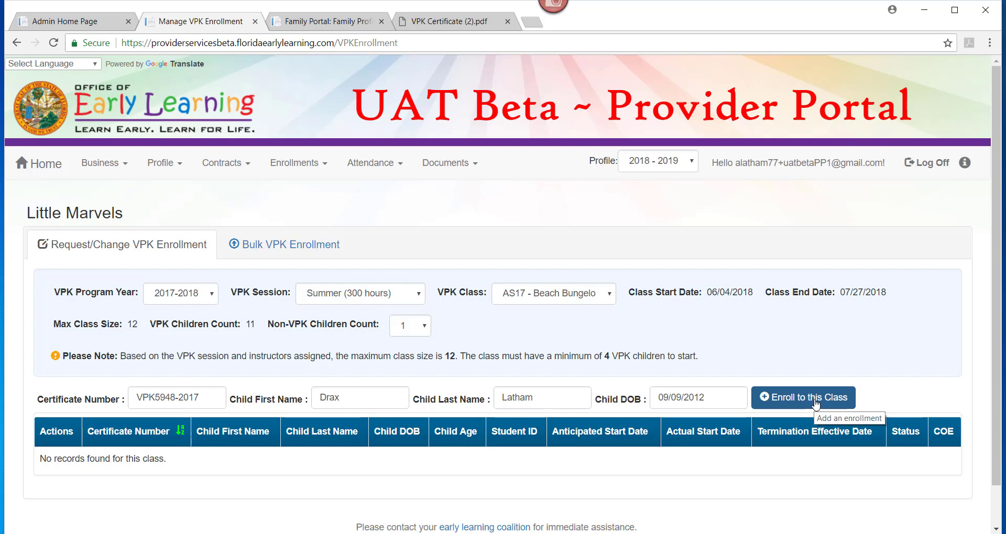
Request enrollment, reject the found child, retry with a different first name, and dismiss the mismatch error.
click(815, 403)
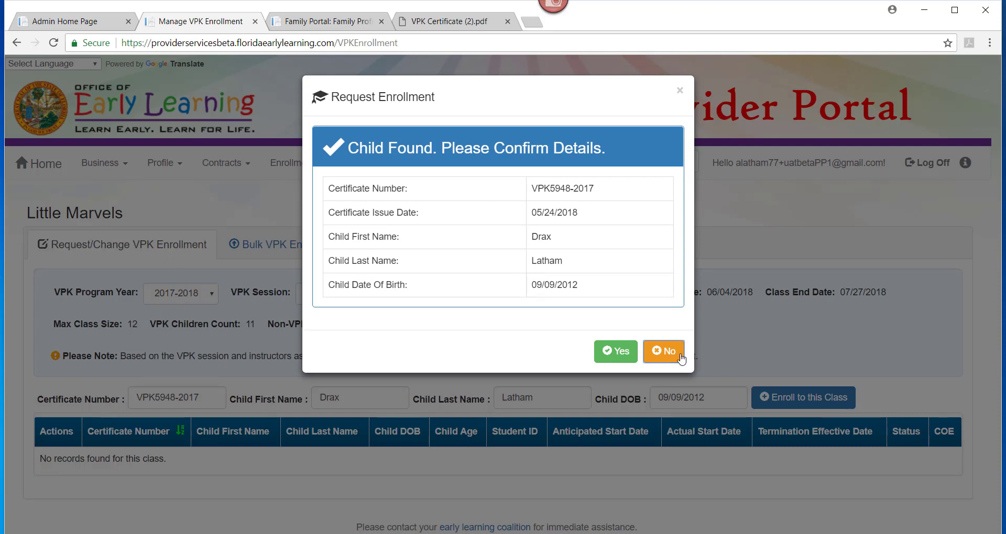
click(663, 354)
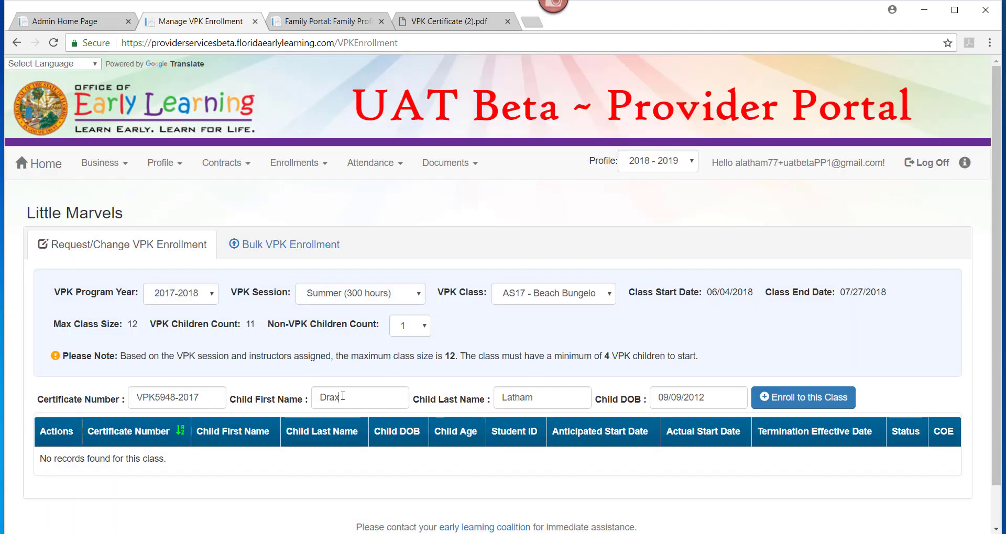
drag(343, 396, 289, 395)
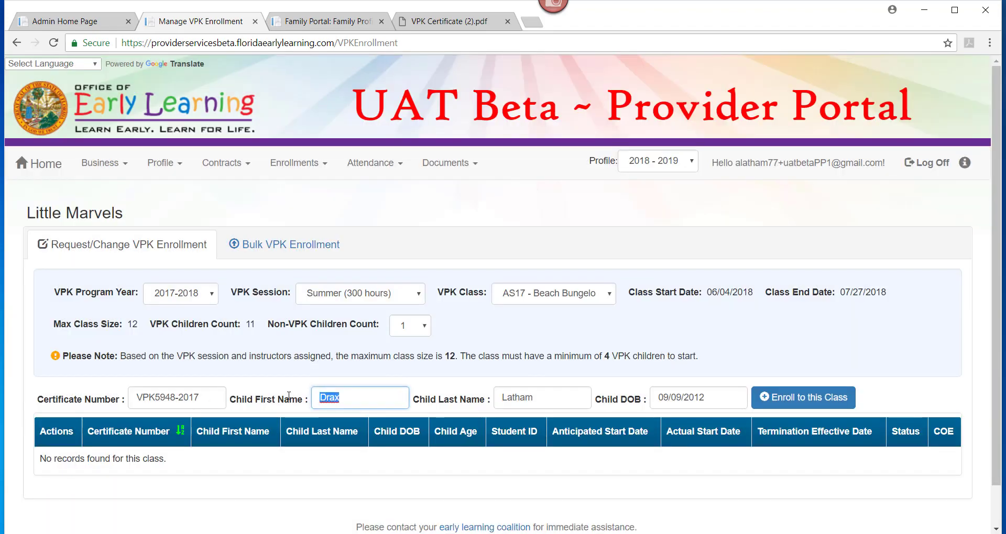
text(B)
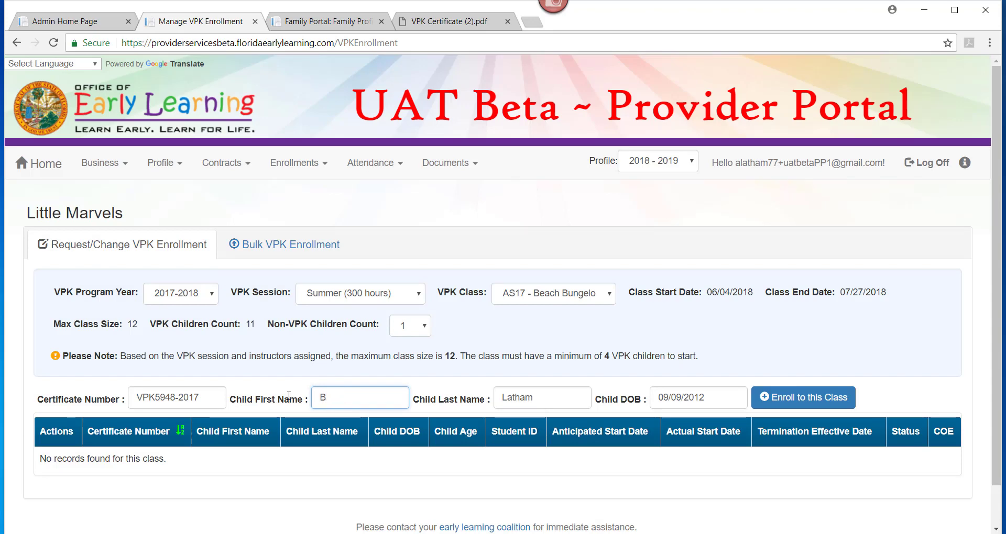
text(illy)
click(783, 403)
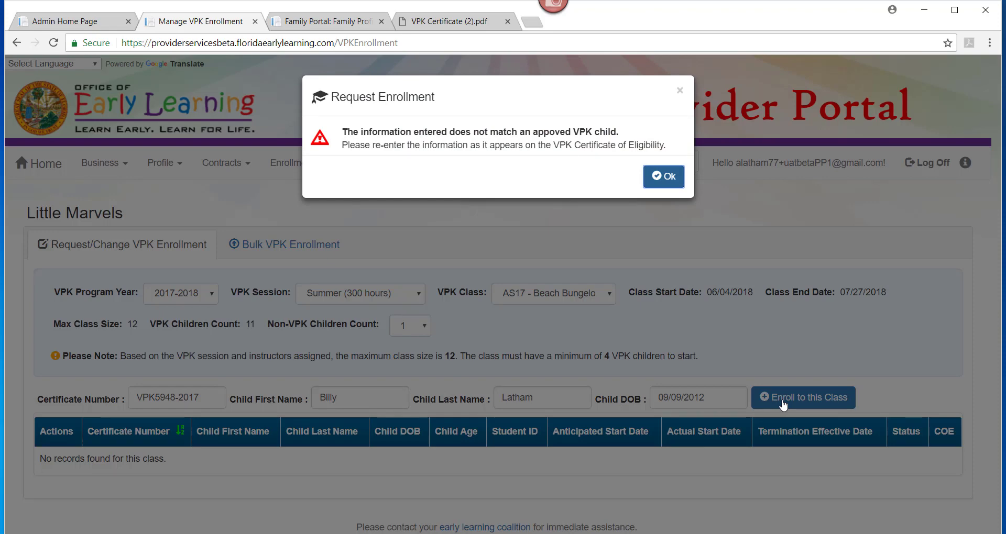
click(661, 178)
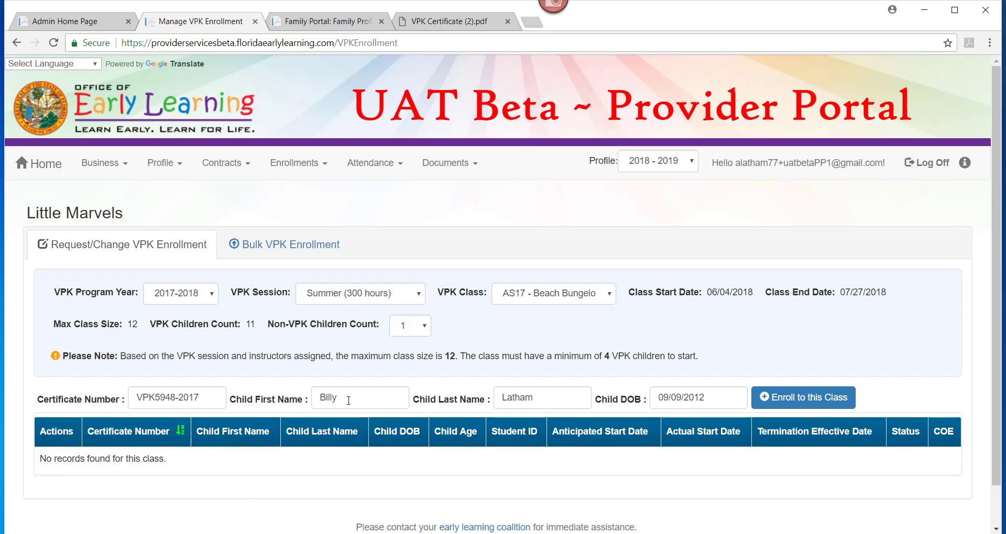
Restore the child's original first name and request enrollment in the class again.
drag(348, 400, 299, 399)
text(Drax)
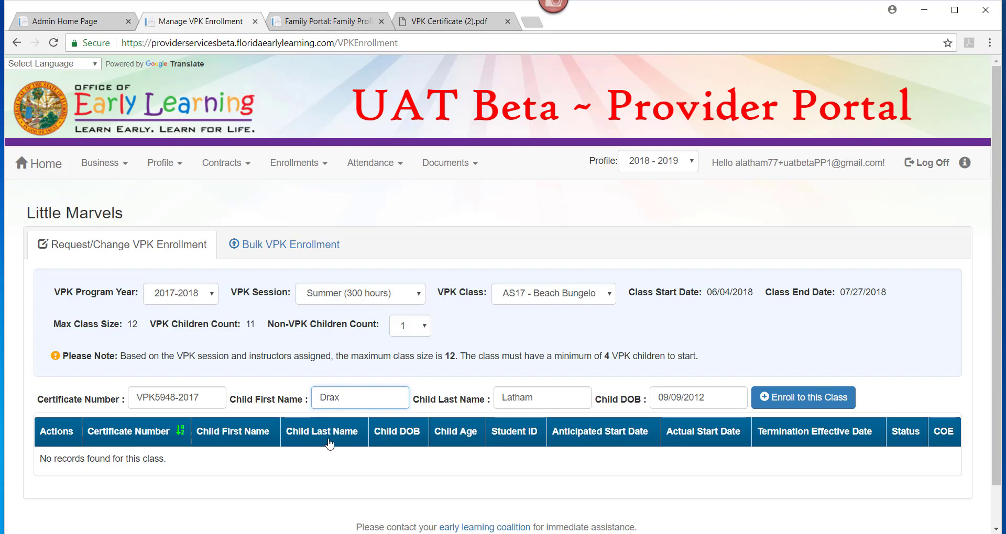
double_click(189, 398)
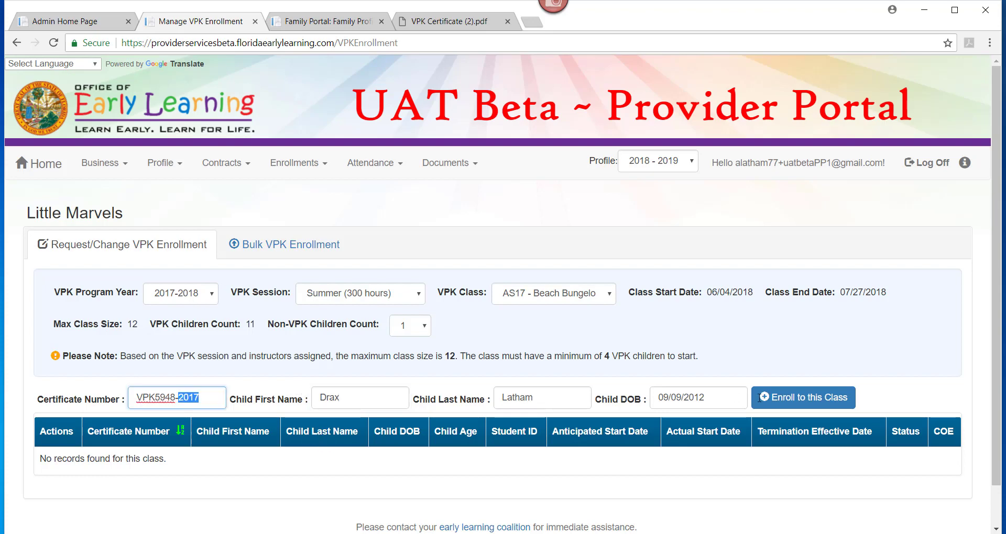
click(791, 401)
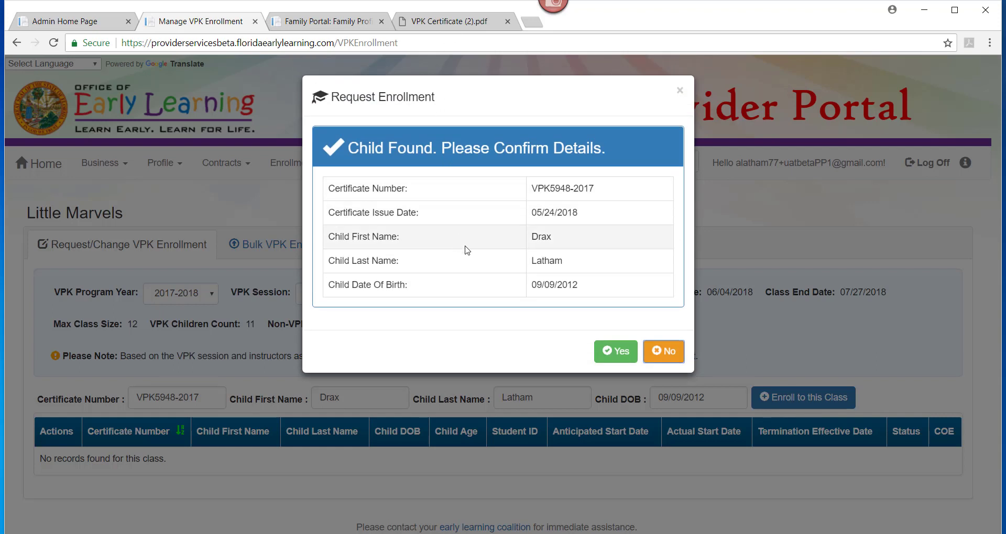
Confirm the found child and enter 06/01/2018 as the anticipated start date.
click(622, 361)
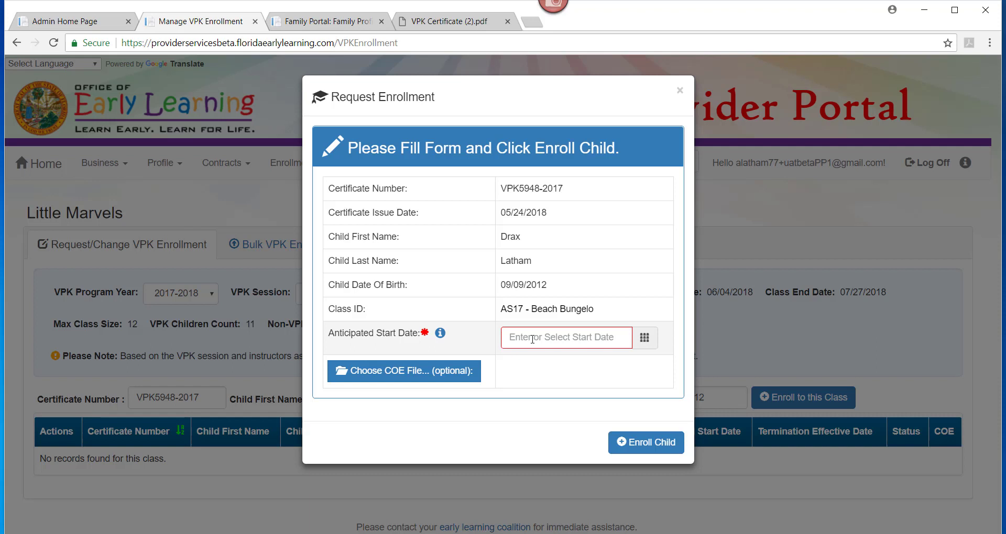
text(06/01/2018)
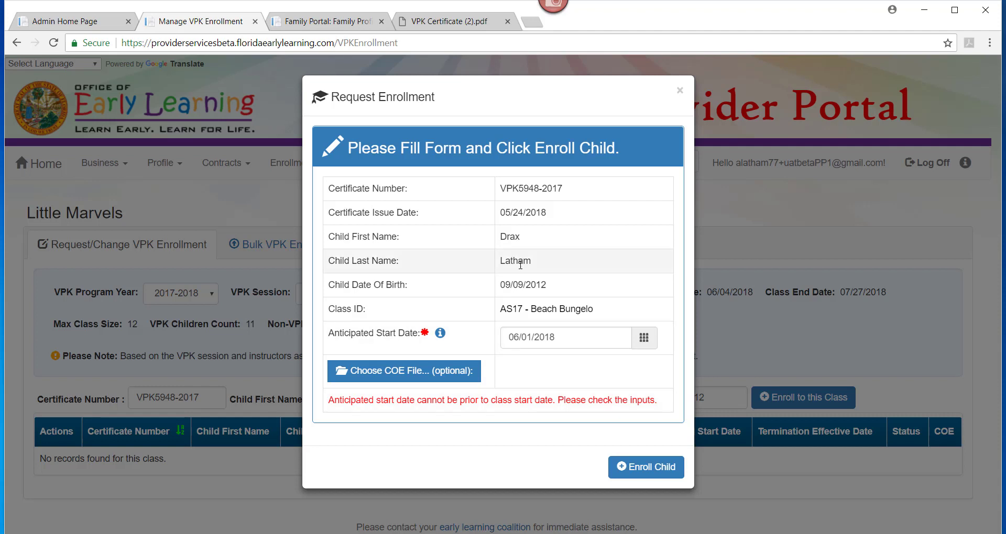
click(558, 340)
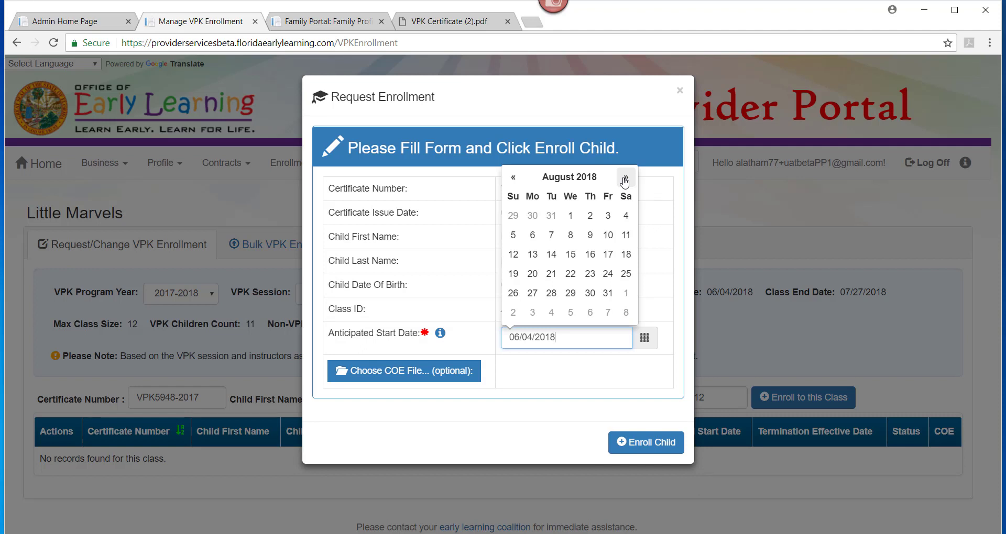
Try August 1, 2018, then May 1, 2018, as the anticipated start date.
click(571, 216)
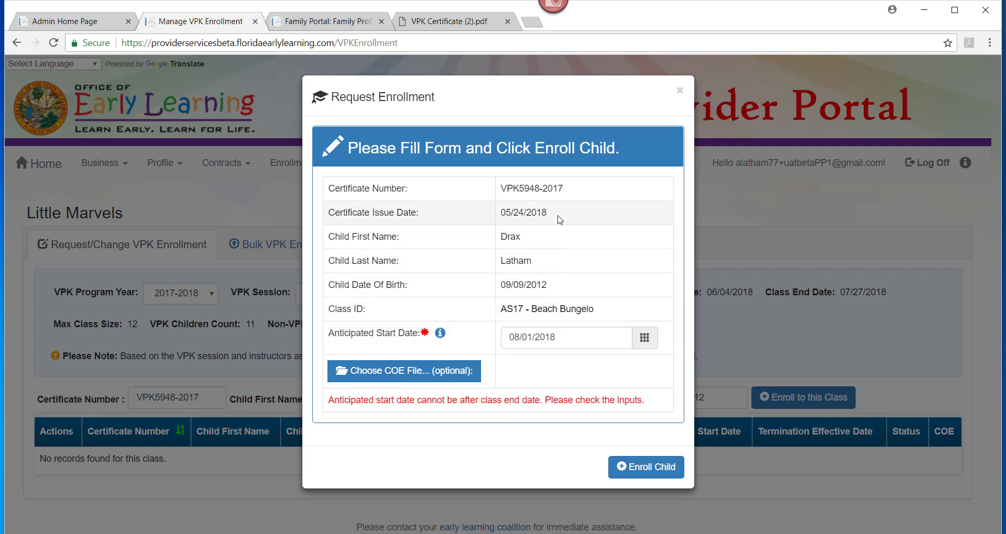
click(565, 338)
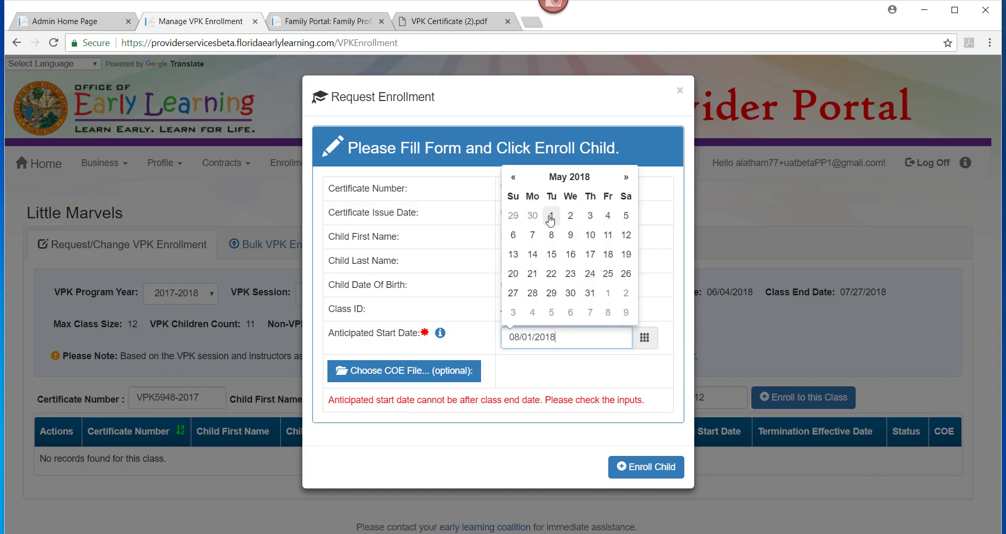
click(553, 221)
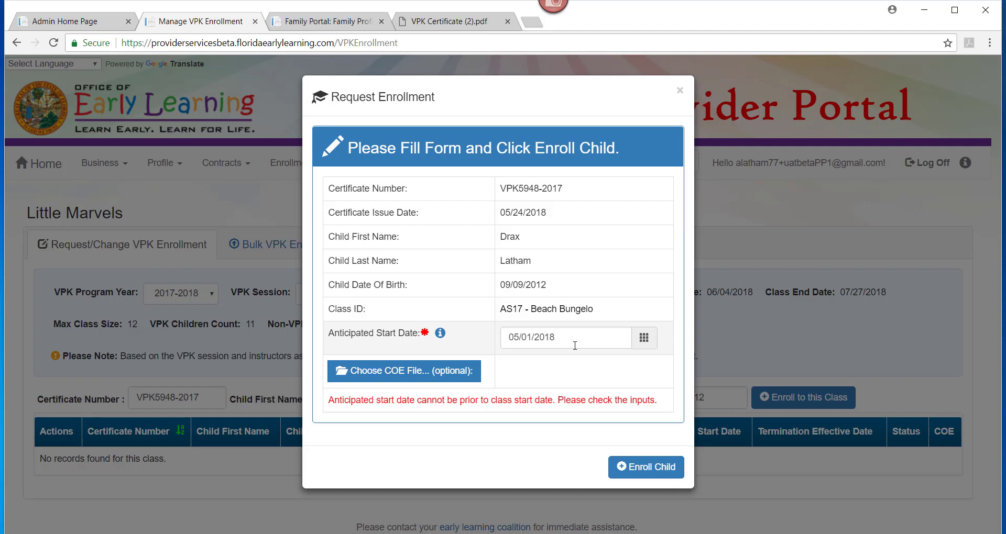
Set the anticipated start date to June 4, 2018 and submit the enrollment.
click(617, 340)
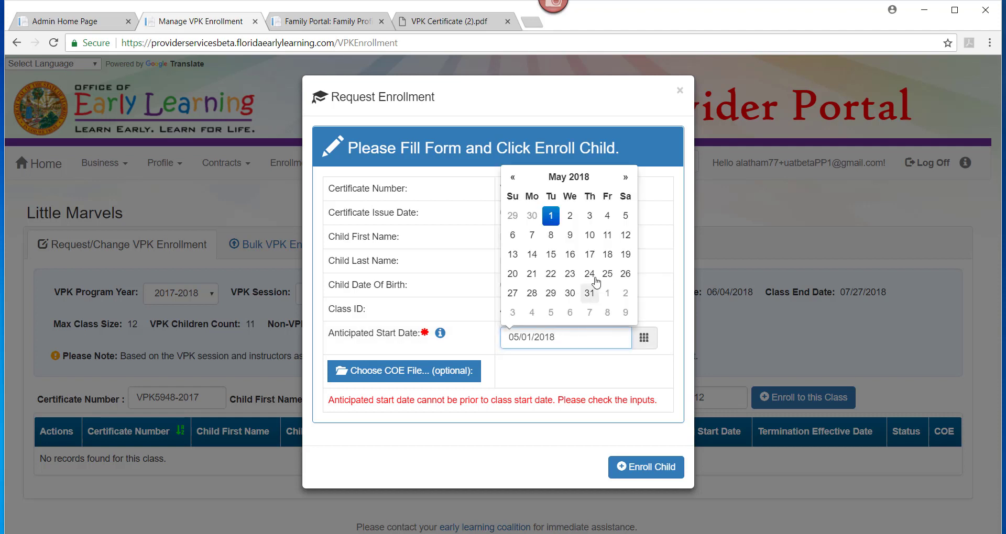
click(625, 177)
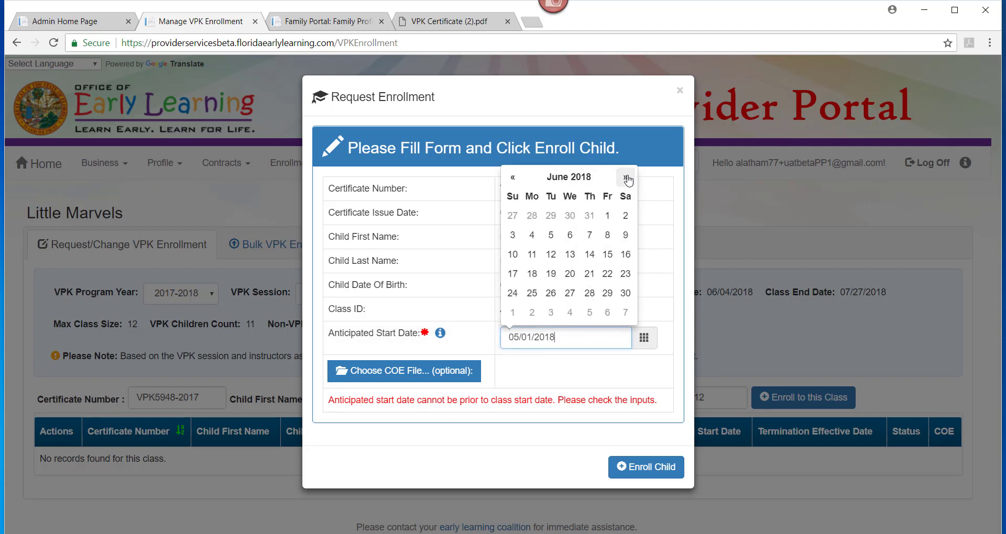
click(532, 237)
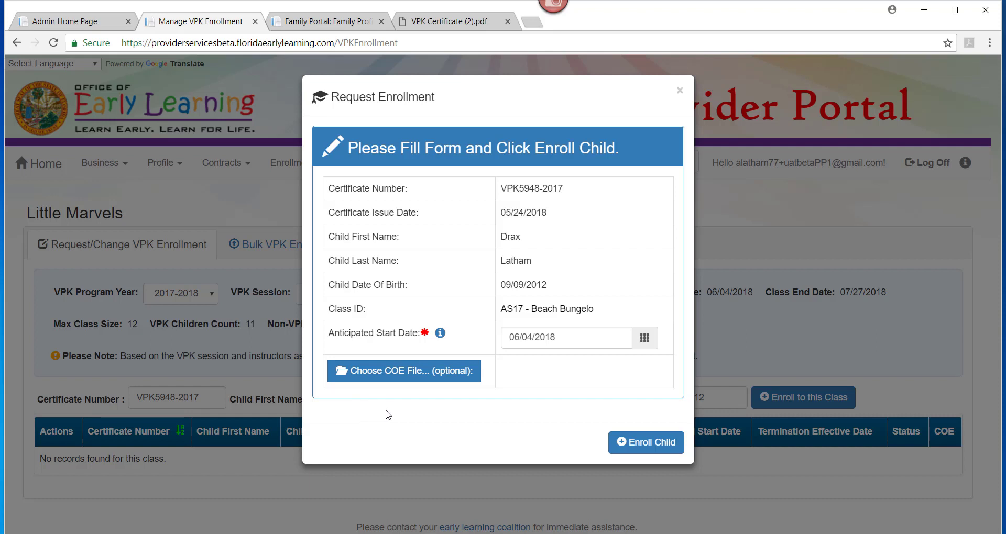
click(645, 441)
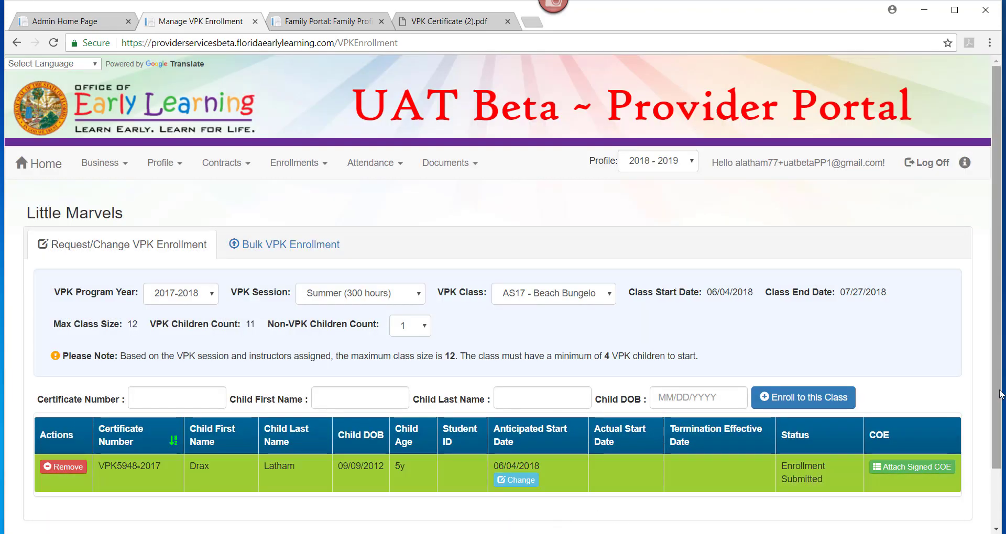
scroll(999, 395, down, 1)
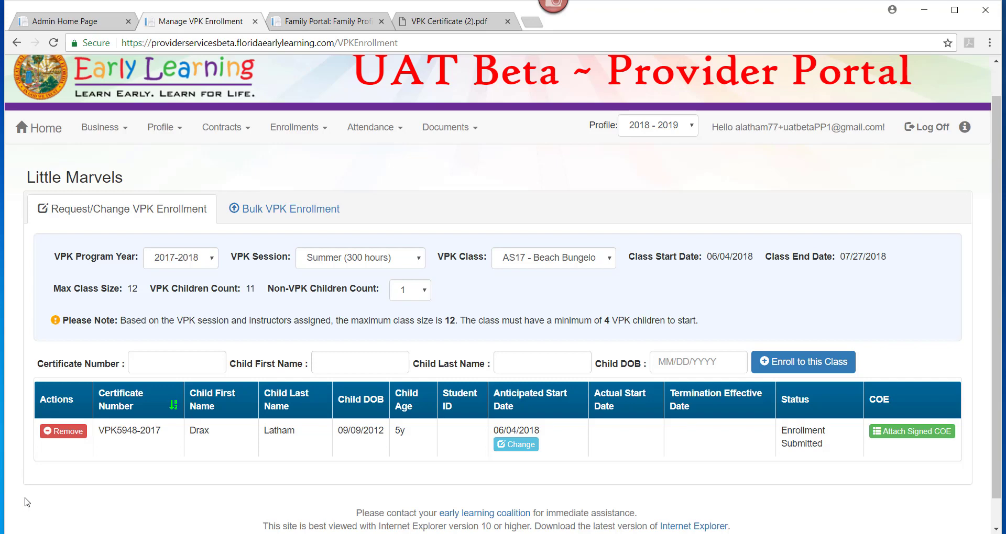
Change the enrollment's anticipated start date to June 5, 2018 and save it.
click(521, 452)
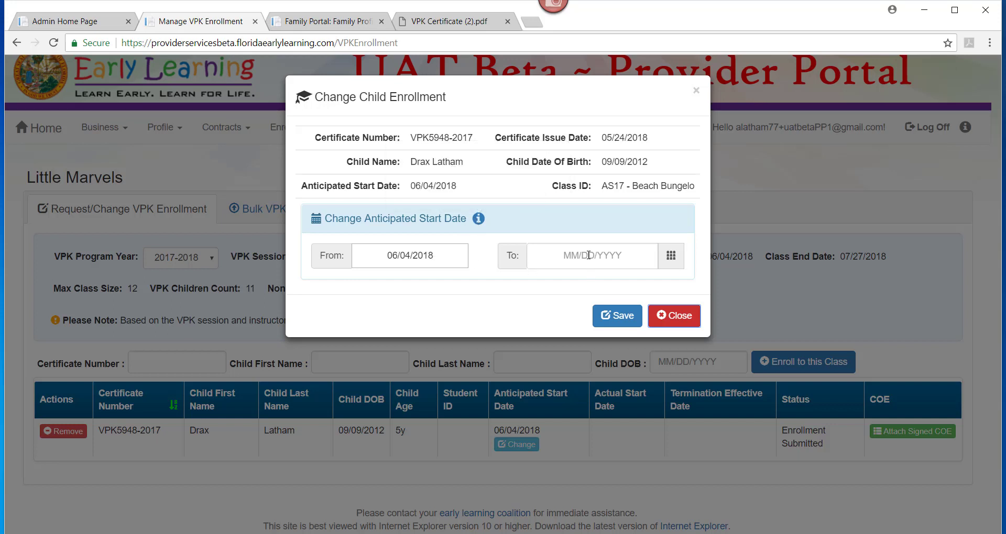
mouse_move(479, 221)
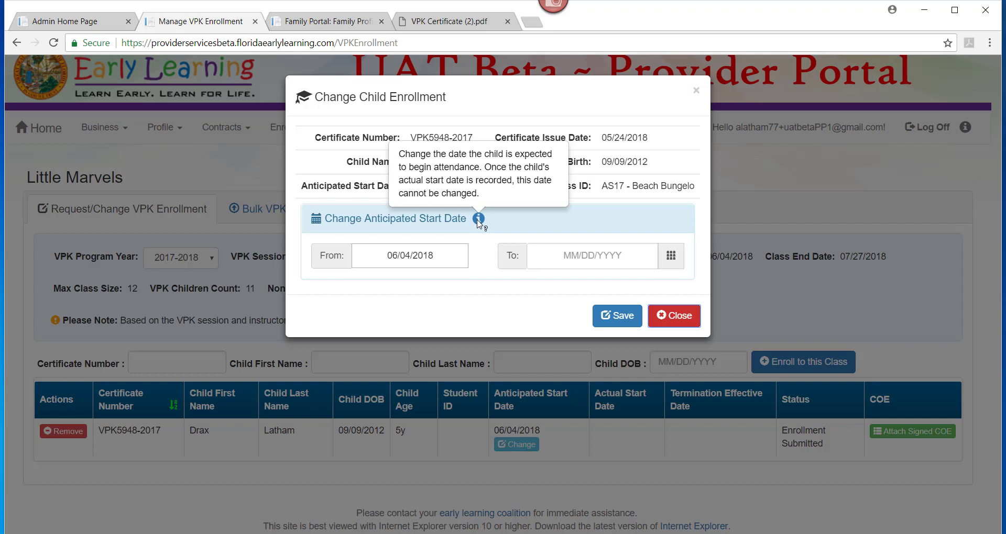
click(584, 261)
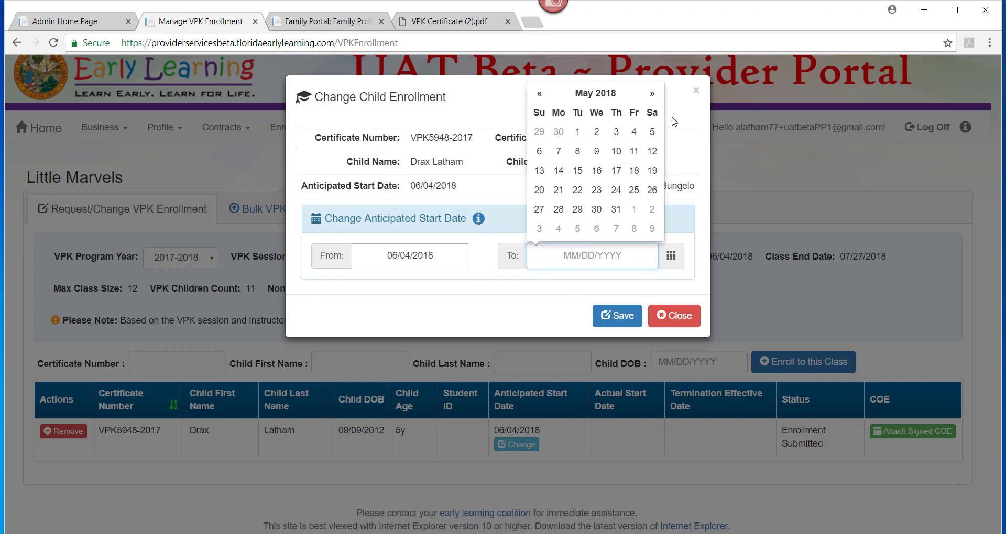
click(652, 94)
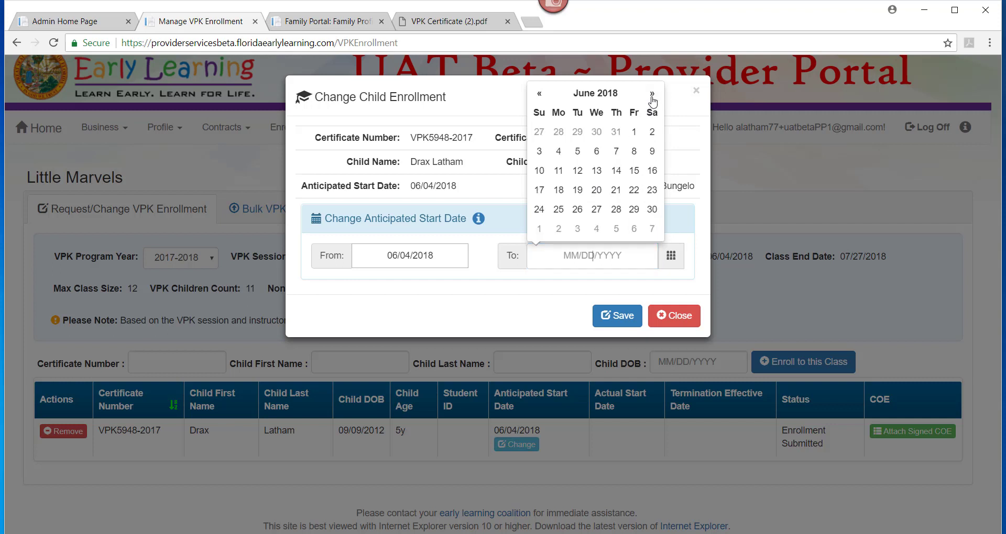
click(579, 153)
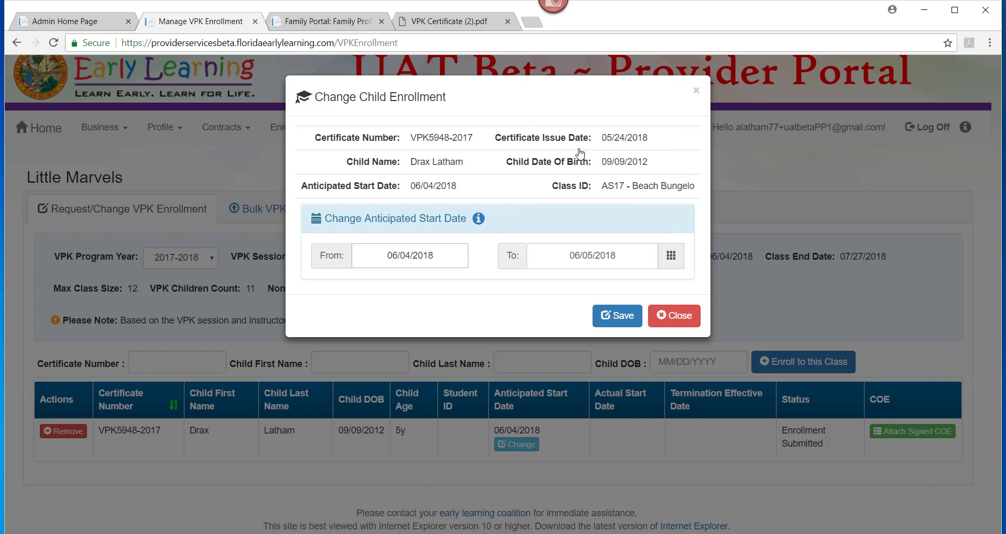
click(620, 317)
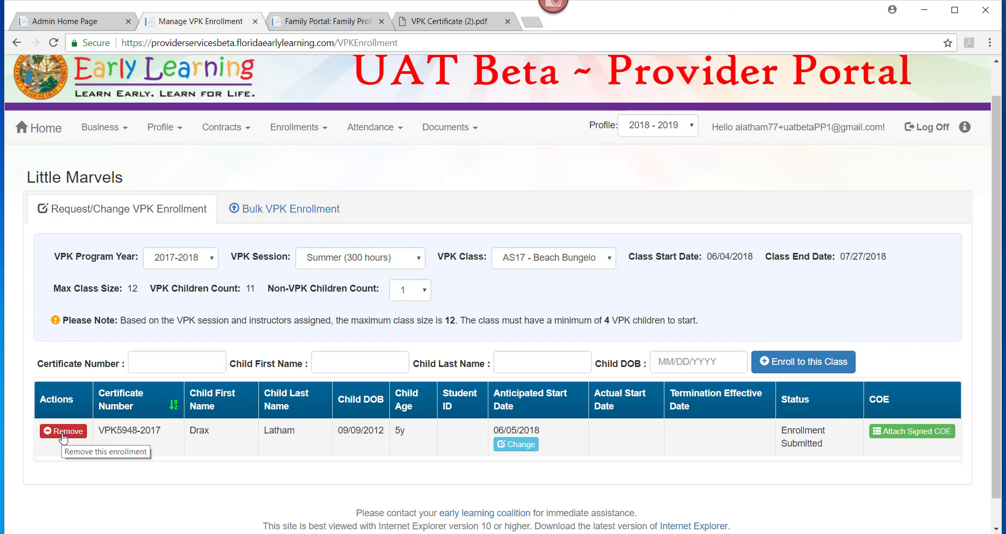
click(64, 436)
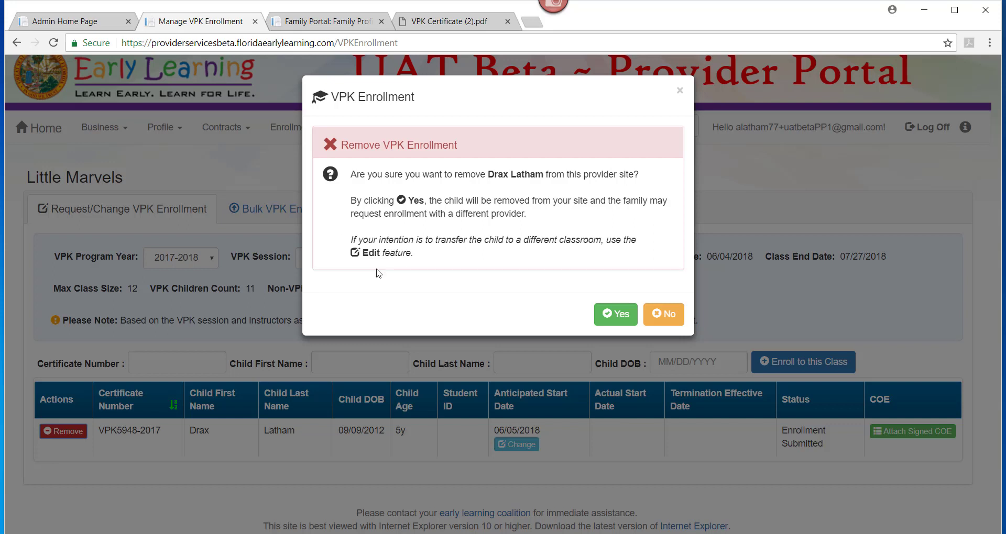
click(662, 316)
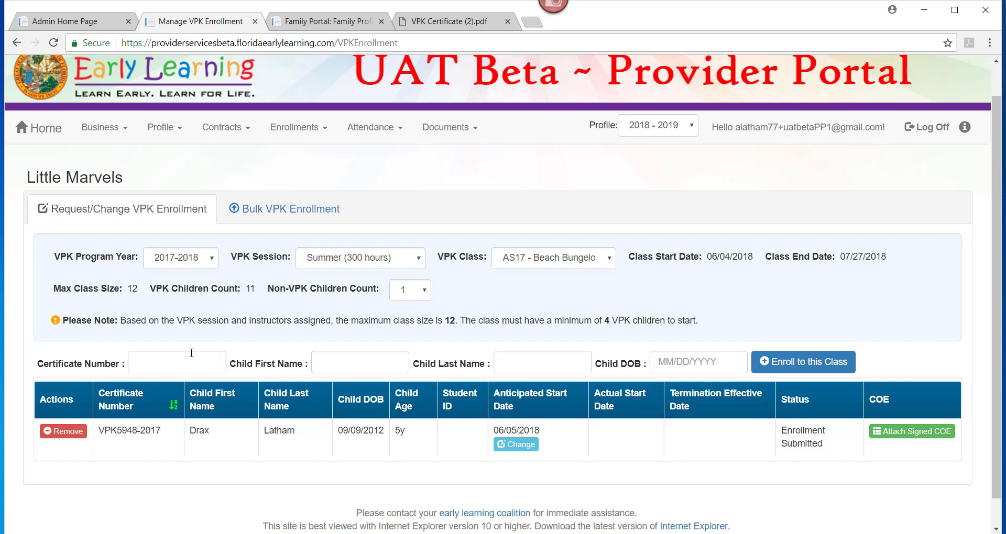
Enter the second child's certificate number, first name, last name and date of birth.
click(175, 360)
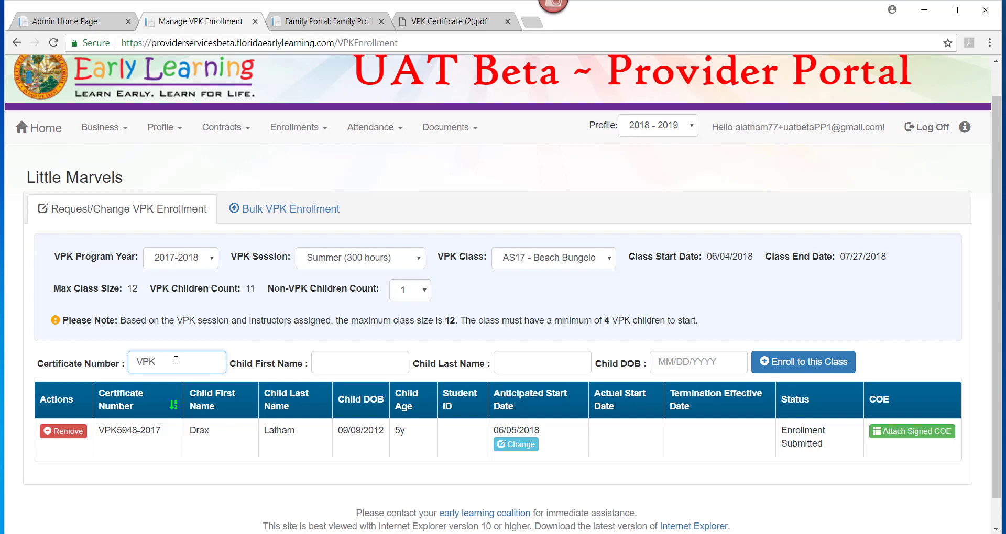
key(Tab)
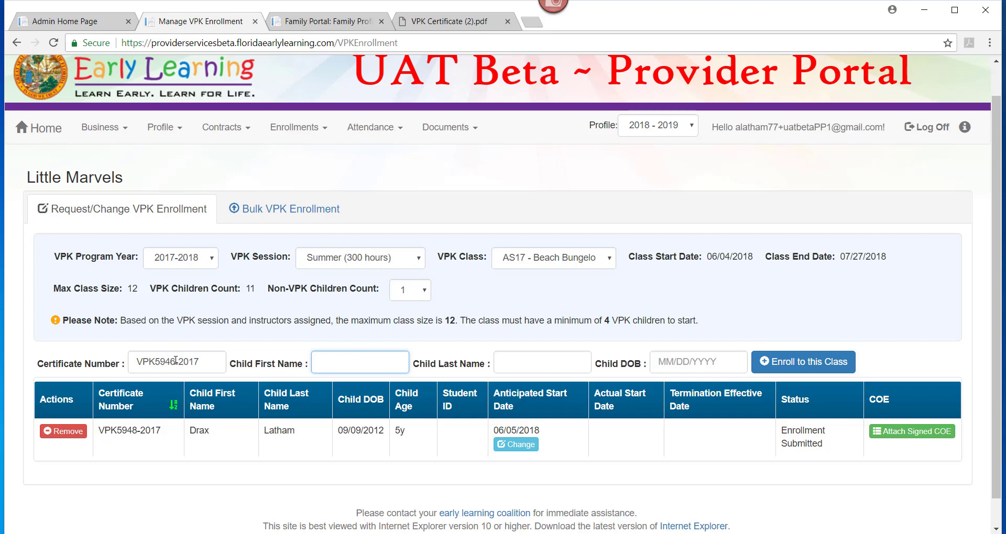
key(Tab)
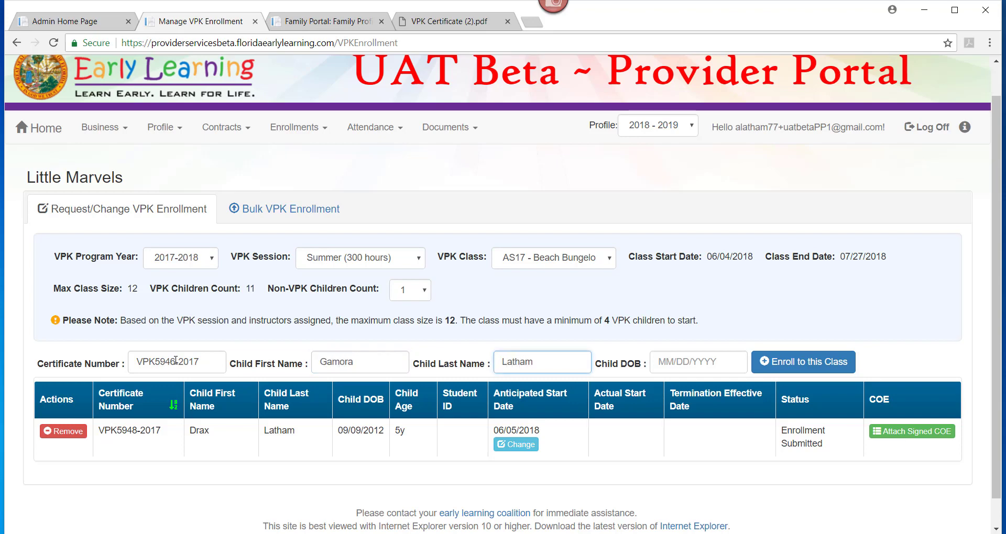
key(Tab)
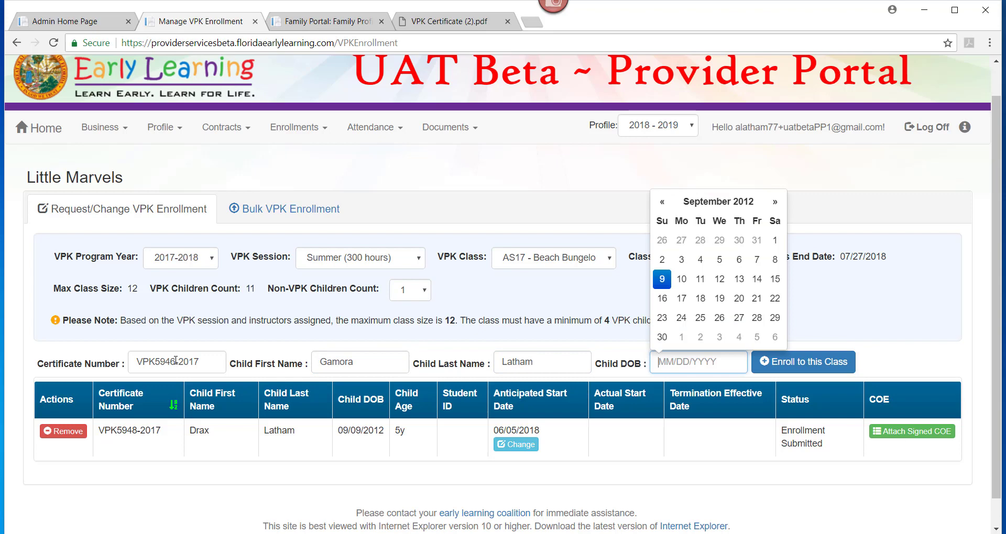
click(661, 282)
Confirm the found child, enroll with start date 06/04/2018, and reload the page.
click(837, 373)
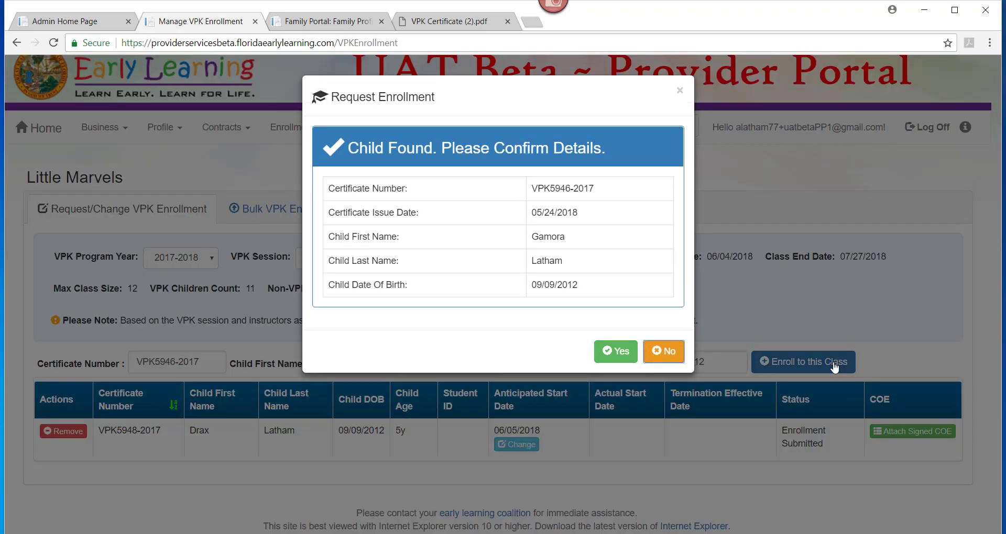
click(621, 361)
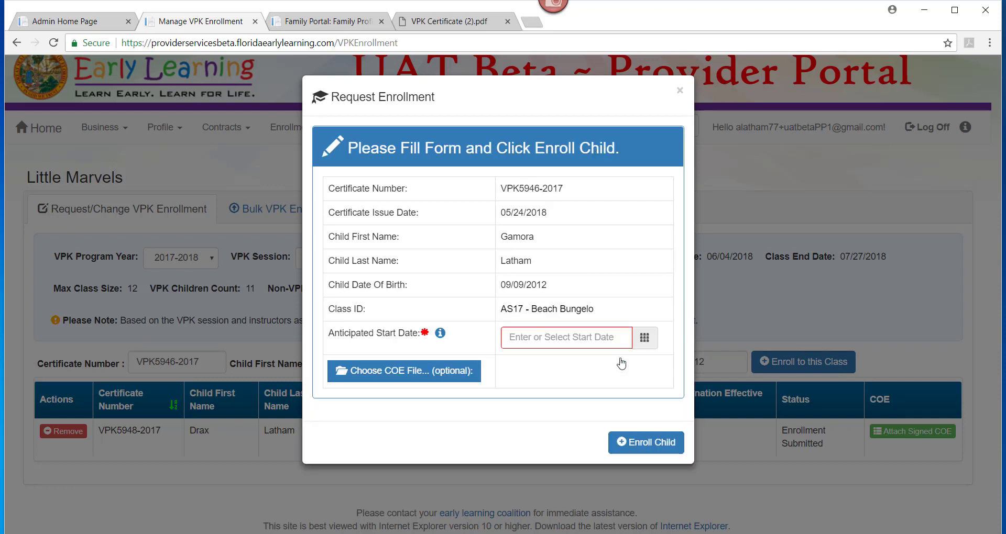
click(559, 342)
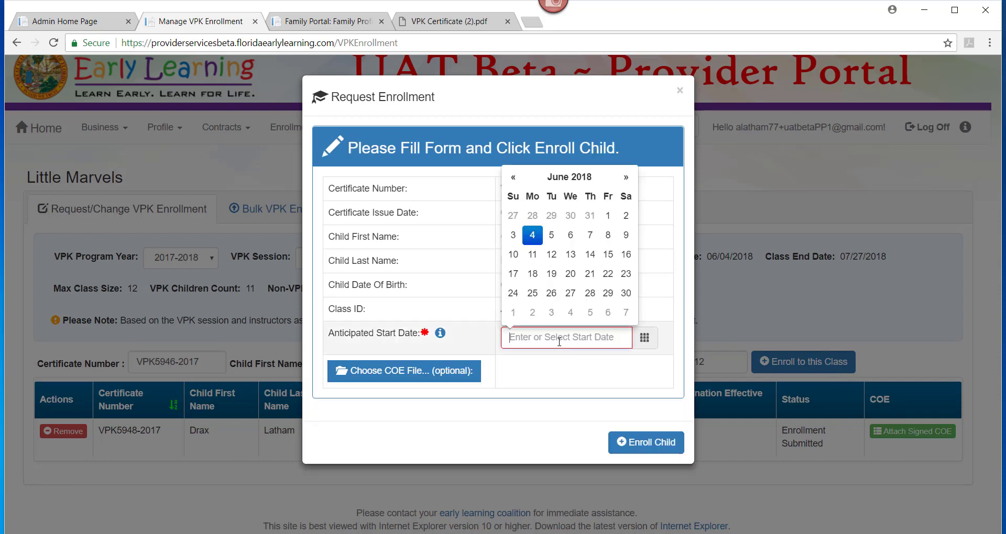
click(534, 236)
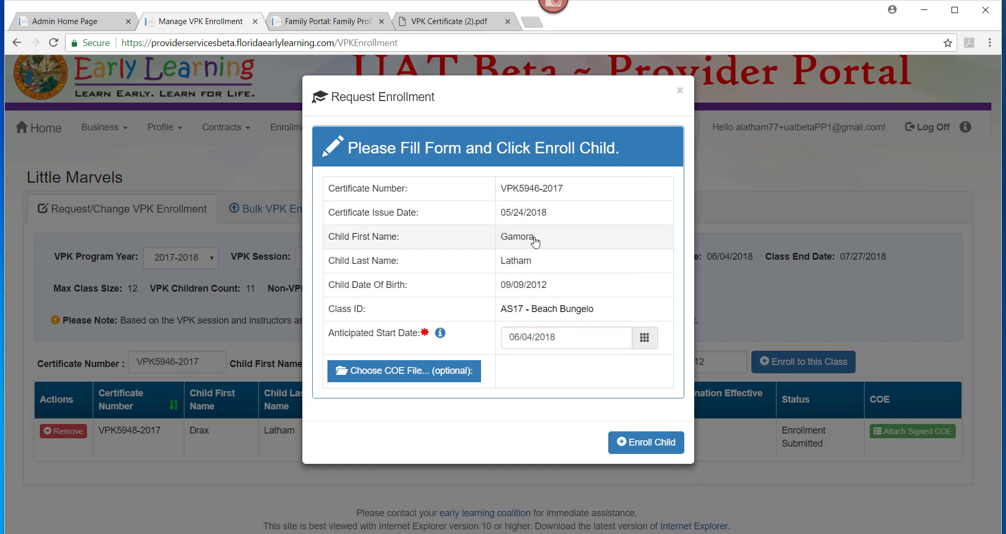
click(639, 444)
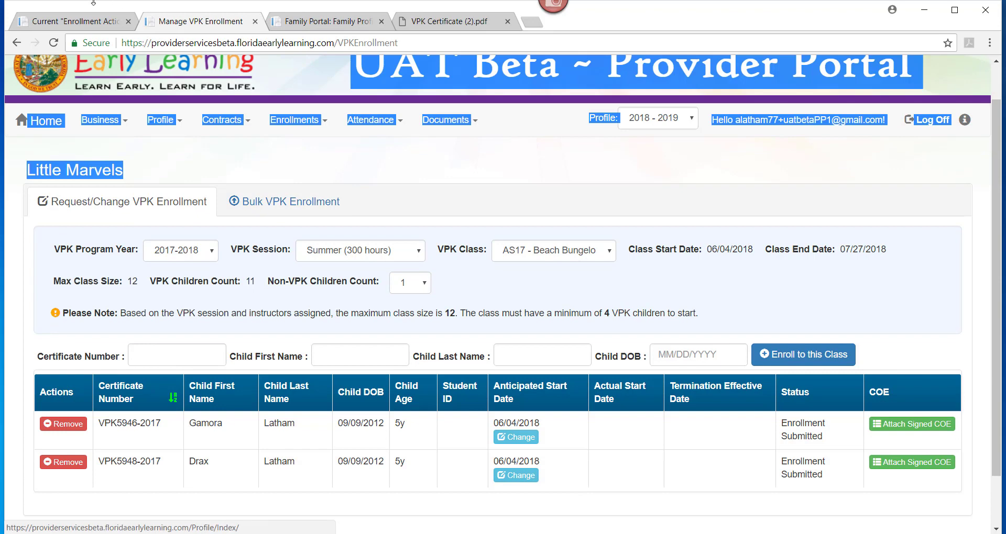
click(53, 43)
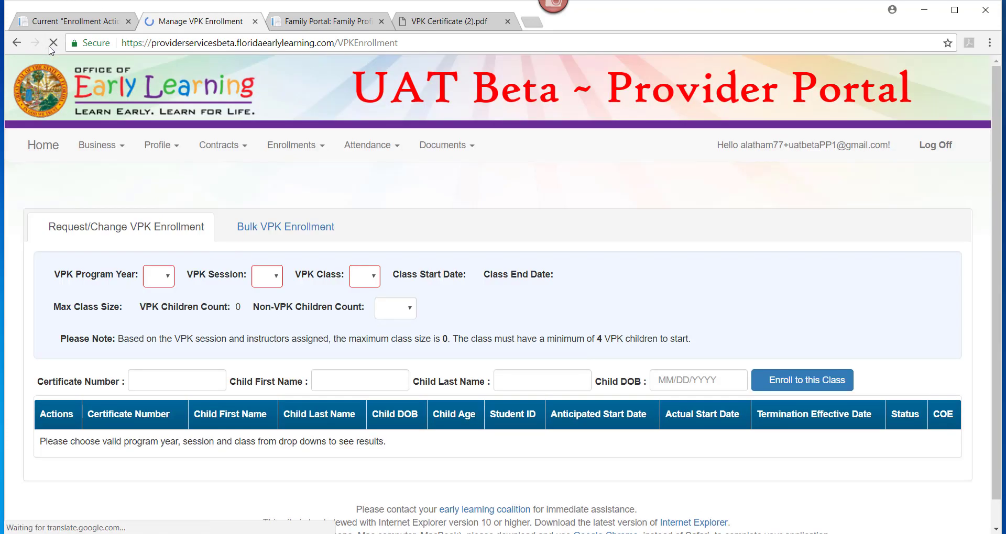
Filter the roster by program year 2017-2018, Summer (300 hours) session and class AS17 - Beach Bungelo.
click(179, 250)
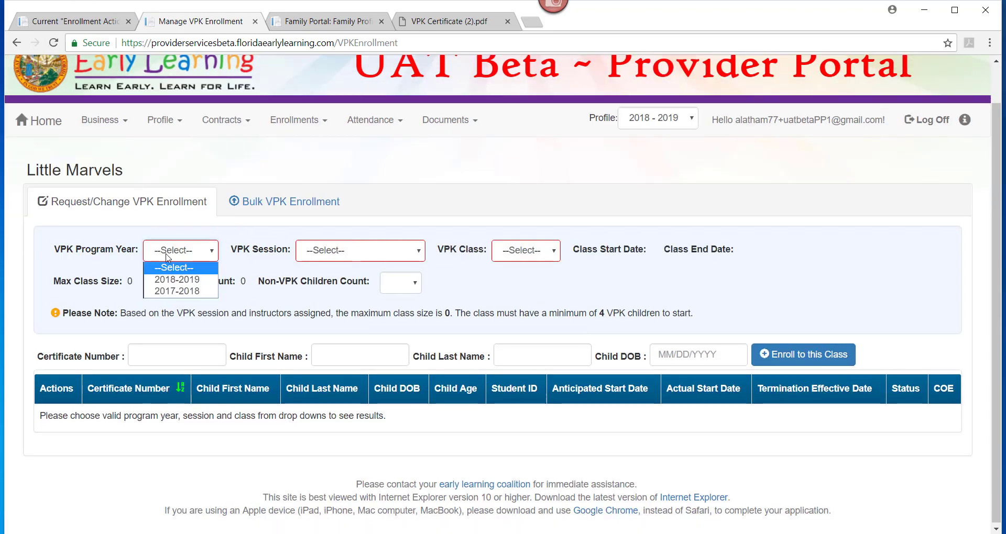
click(172, 292)
click(337, 251)
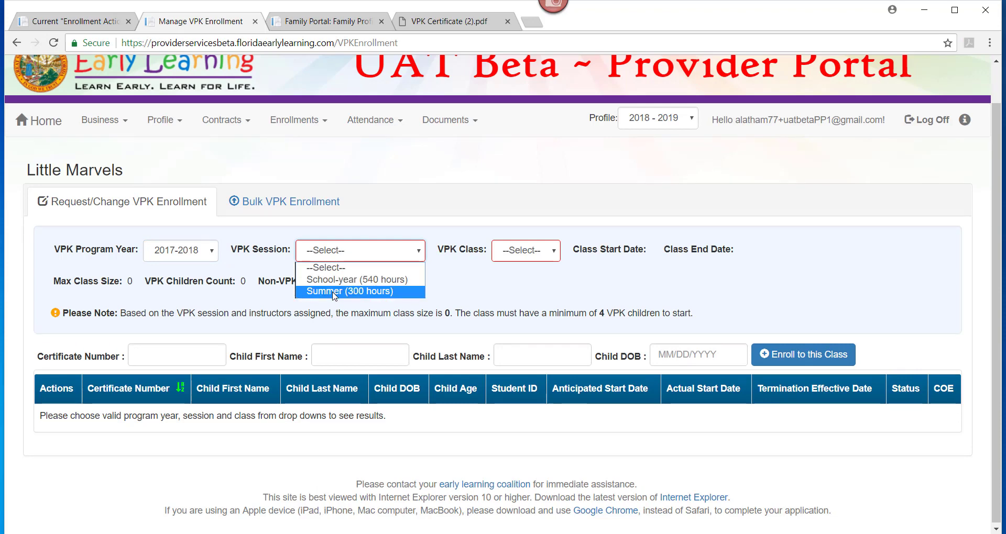
click(333, 292)
click(567, 252)
click(560, 283)
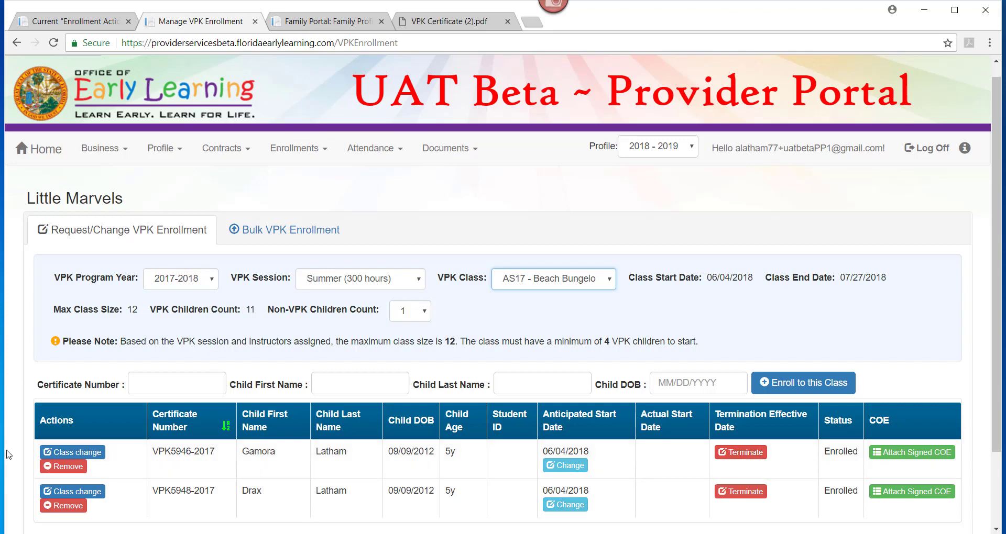
click(54, 454)
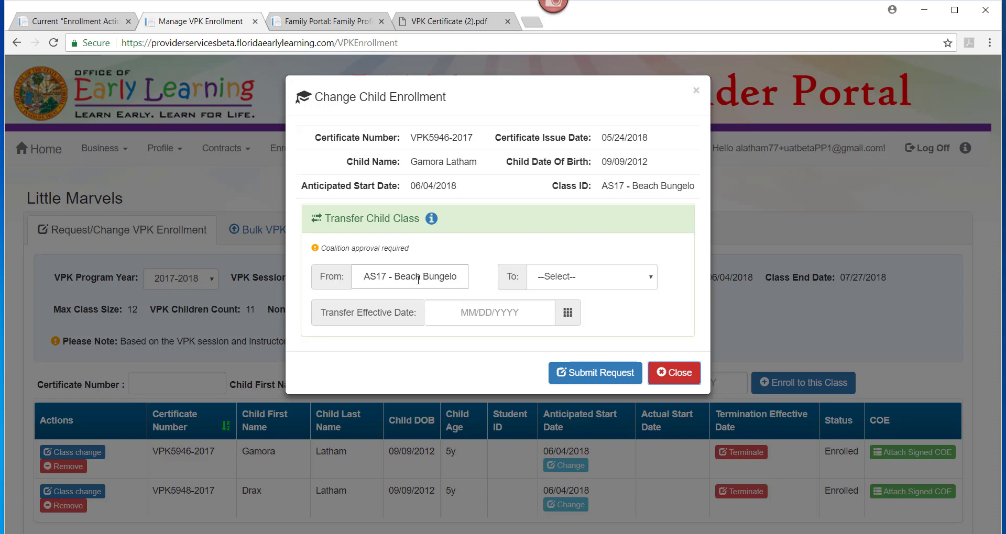
click(574, 278)
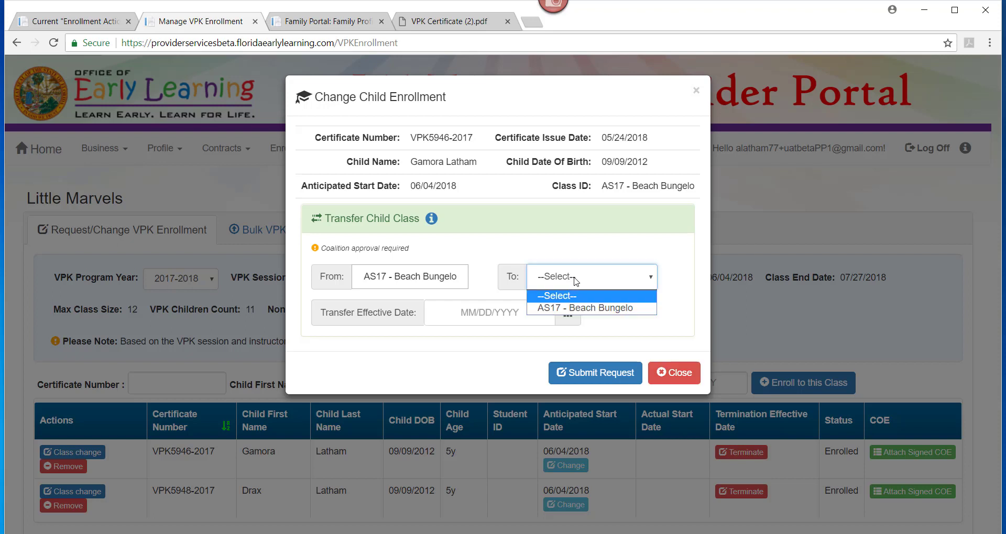
click(624, 326)
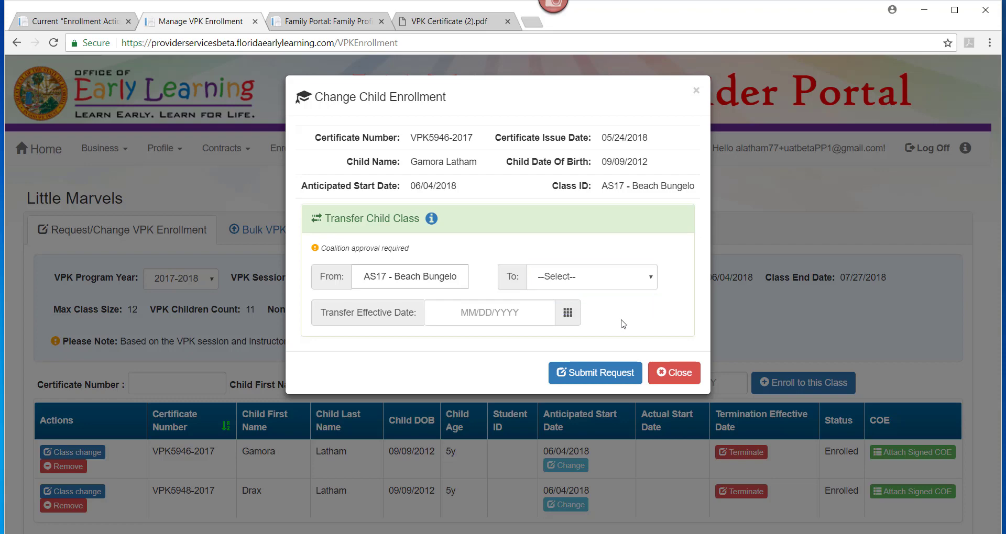
click(674, 373)
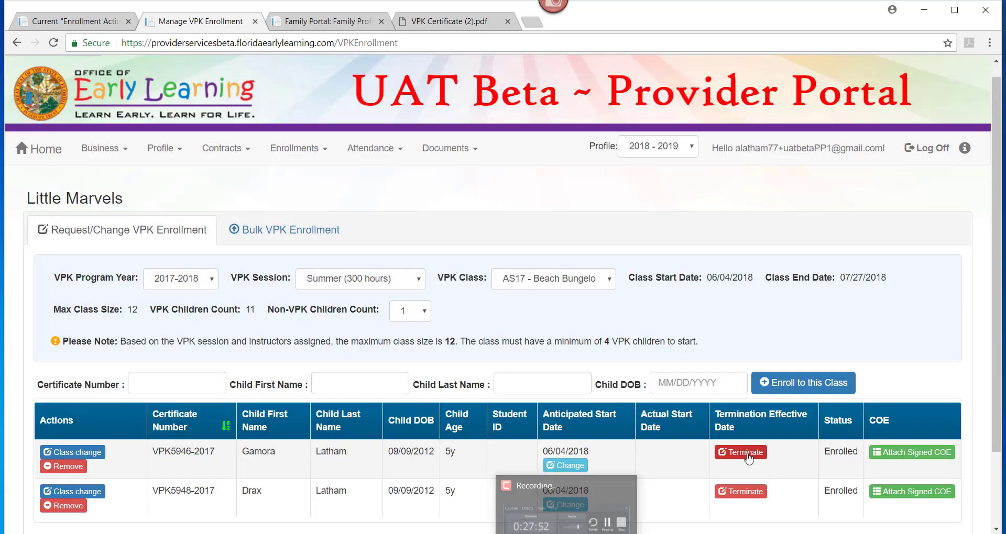
click(741, 452)
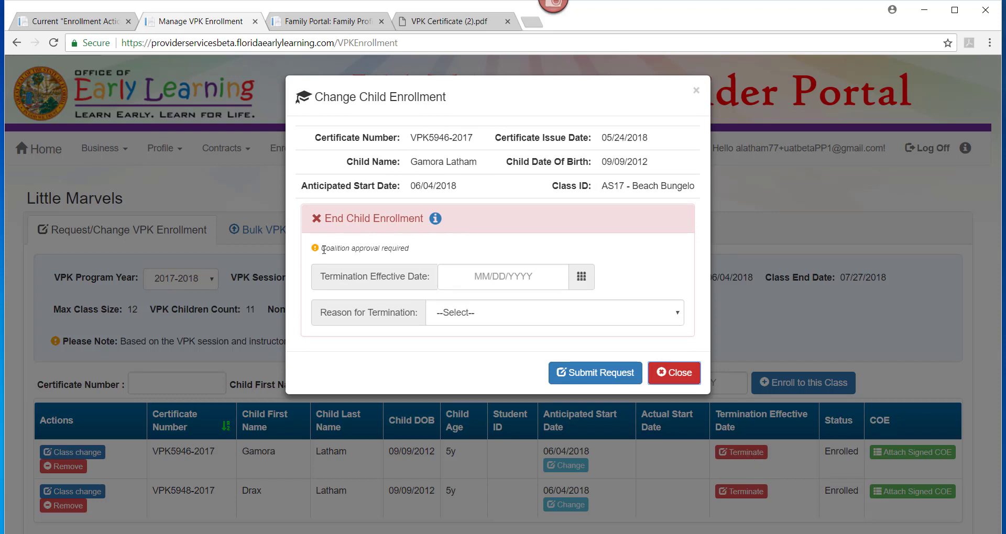
click(513, 274)
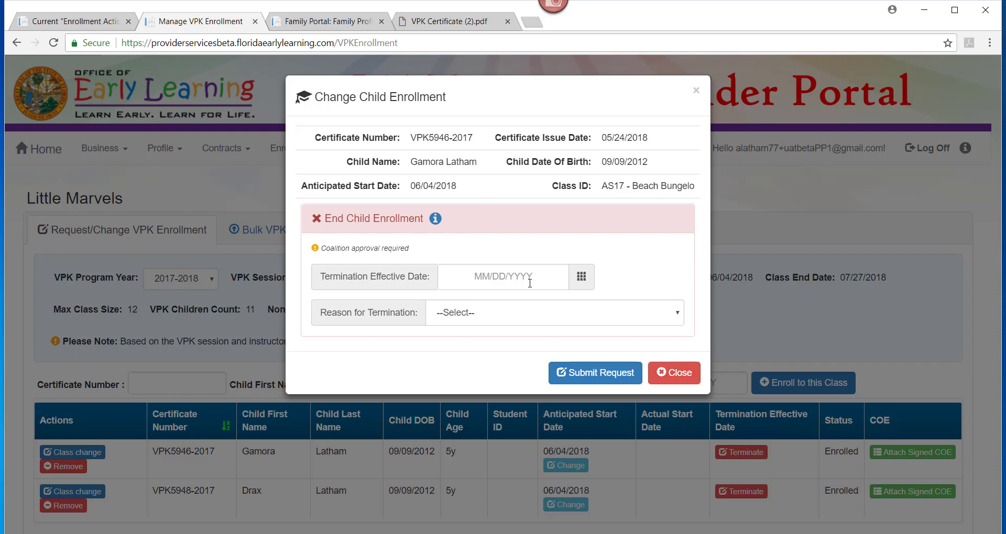
click(533, 317)
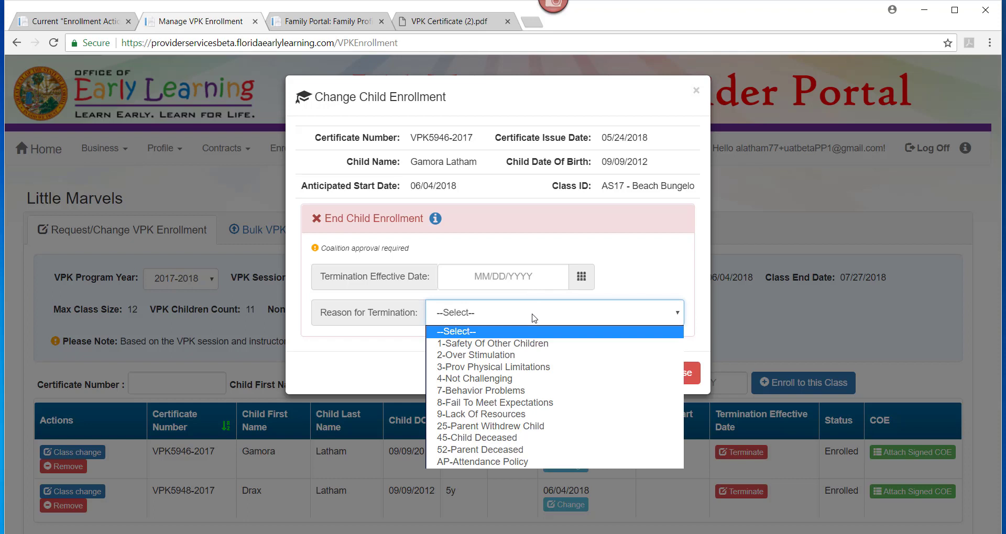
click(670, 320)
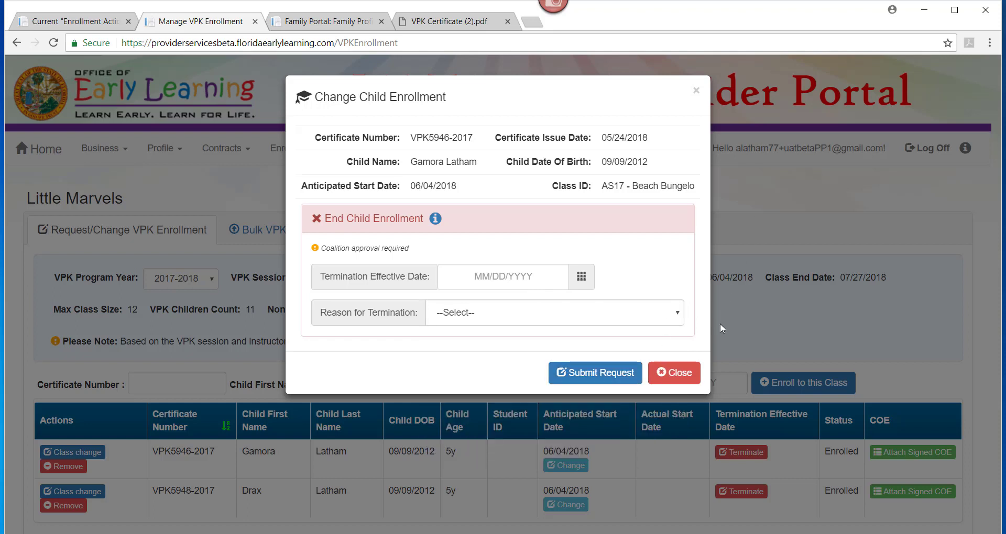
click(696, 91)
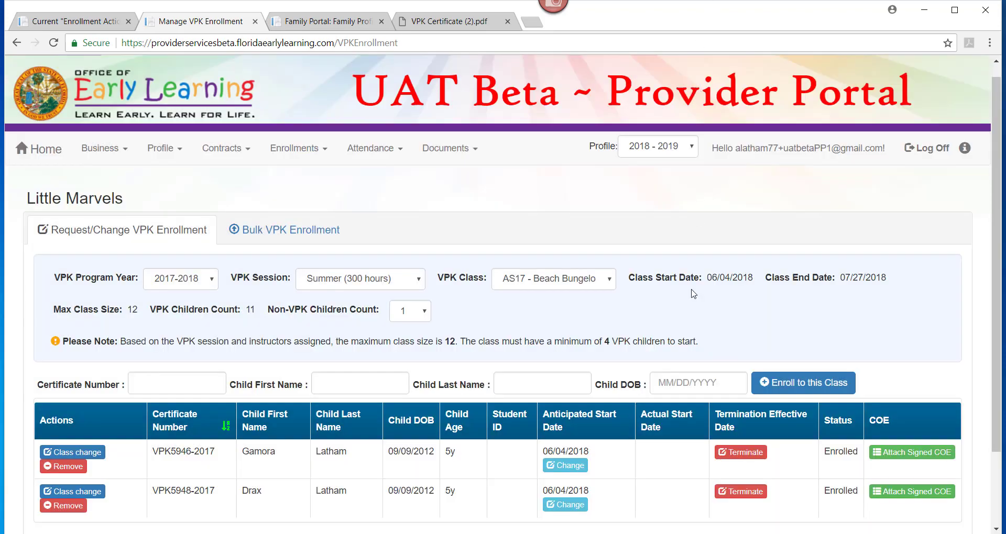